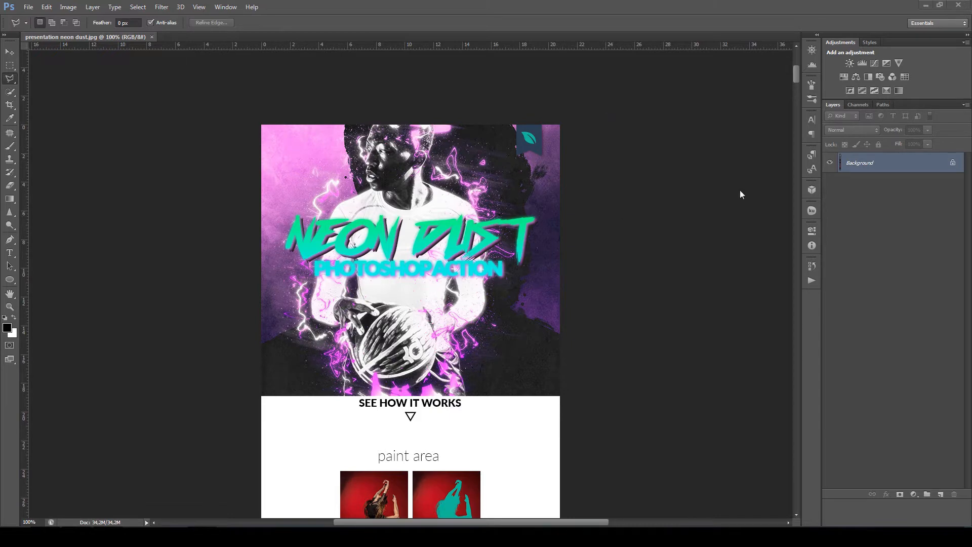
Step: Examine the example artworks throughout the neon dust presentation image, from the opening title down to the runner and beyond
left_click_drag(795, 77, 807, 137)
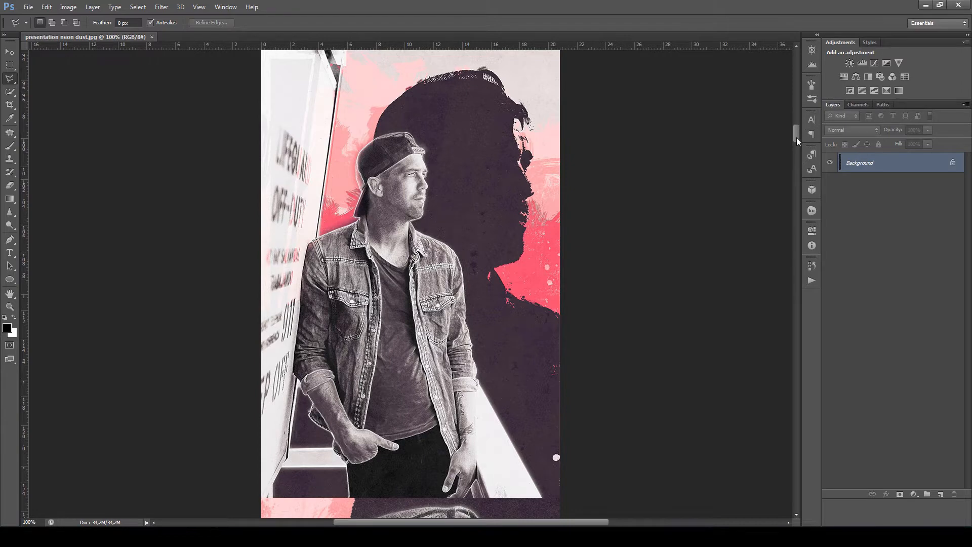
left_click_drag(798, 138, 797, 136)
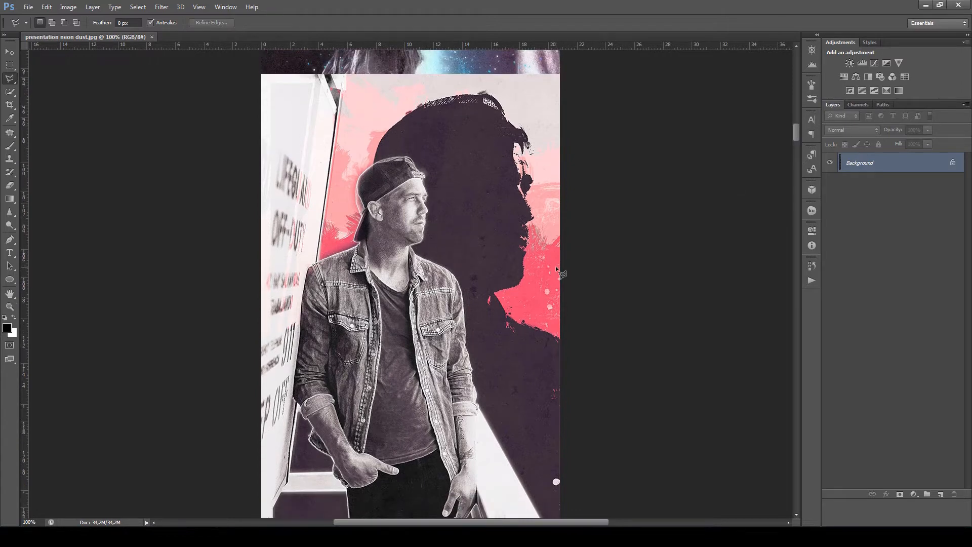
left_click_drag(797, 132, 800, 154)
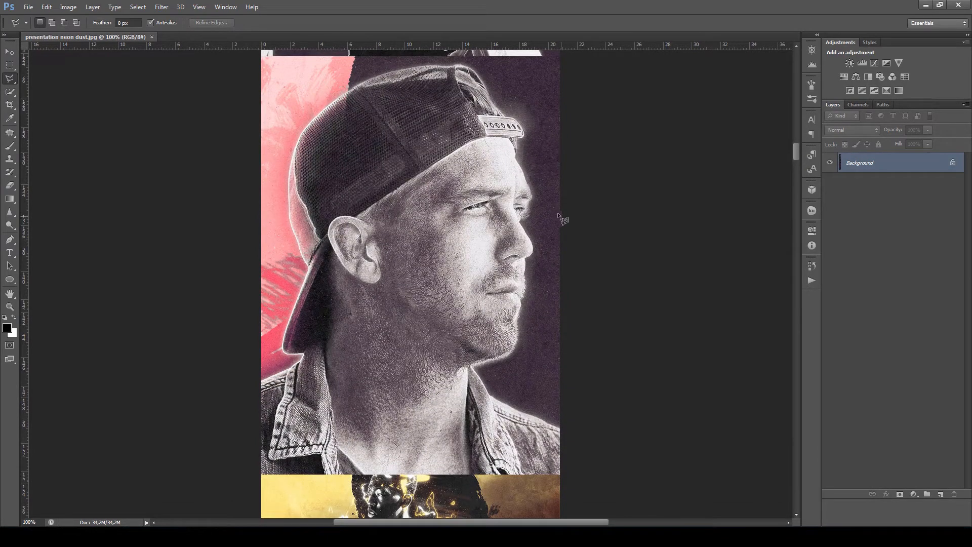
left_click_drag(797, 151, 798, 164)
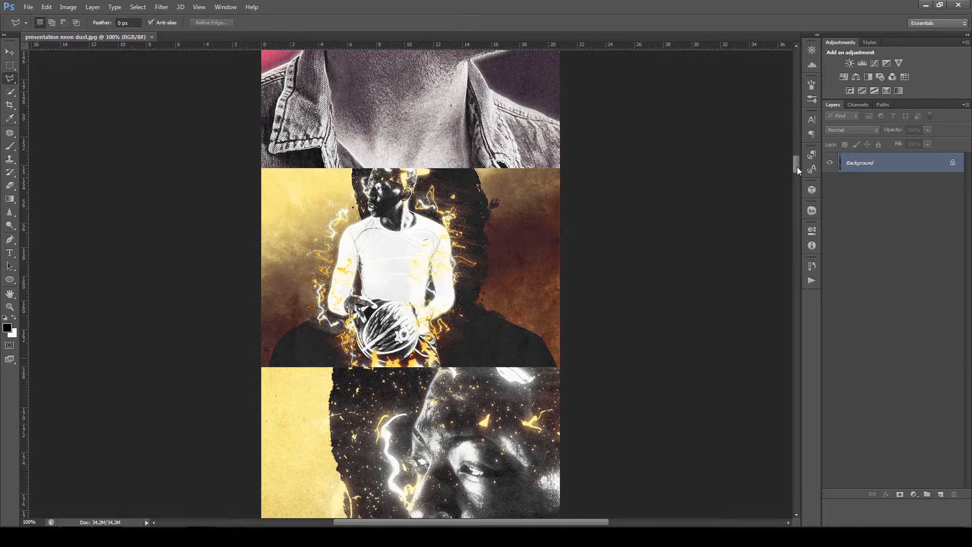
left_click_drag(796, 167, 796, 169)
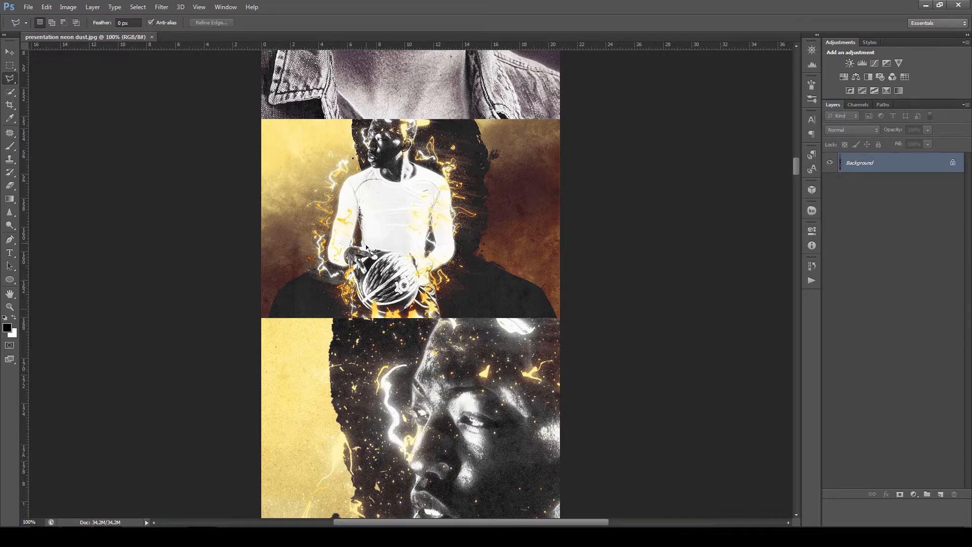
left_click_drag(796, 168, 797, 217)
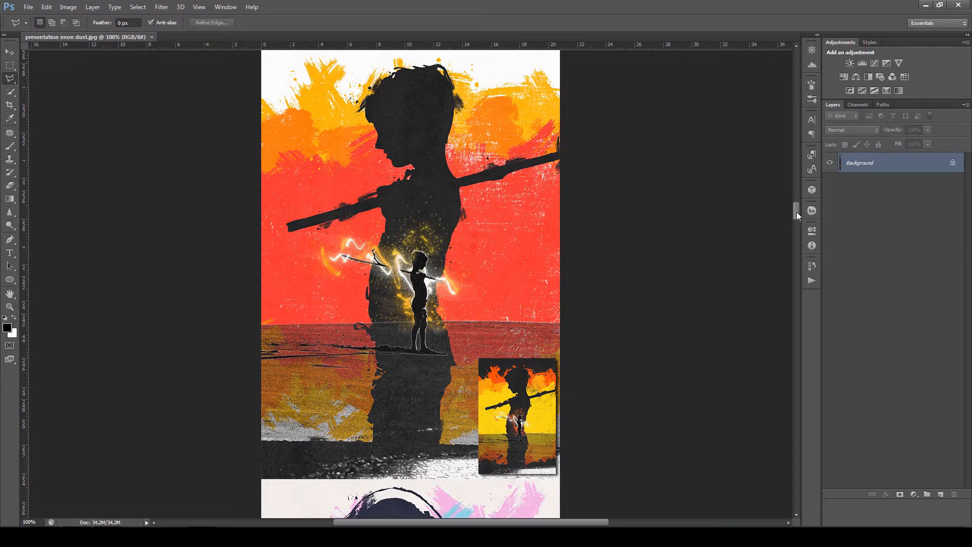
left_click_drag(796, 212, 795, 211)
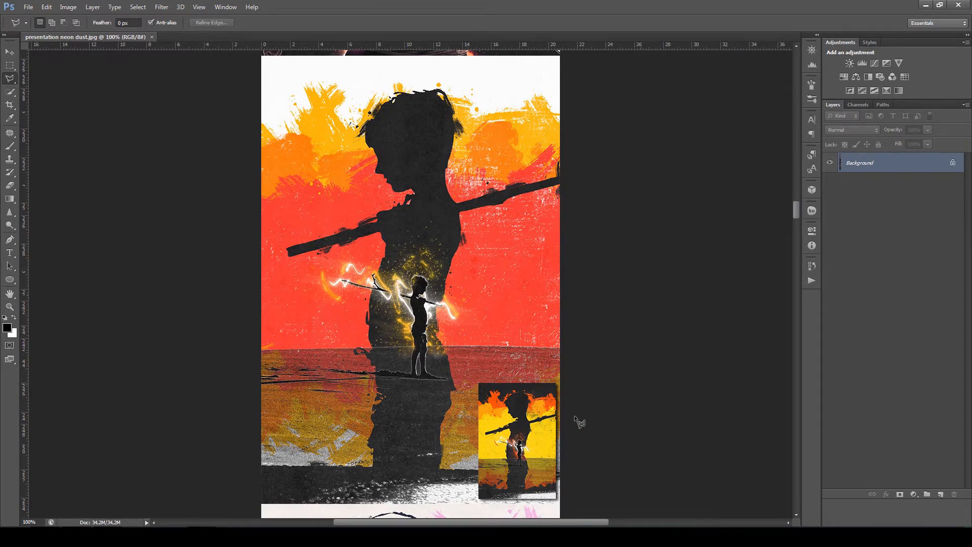
left_click_drag(796, 211, 800, 229)
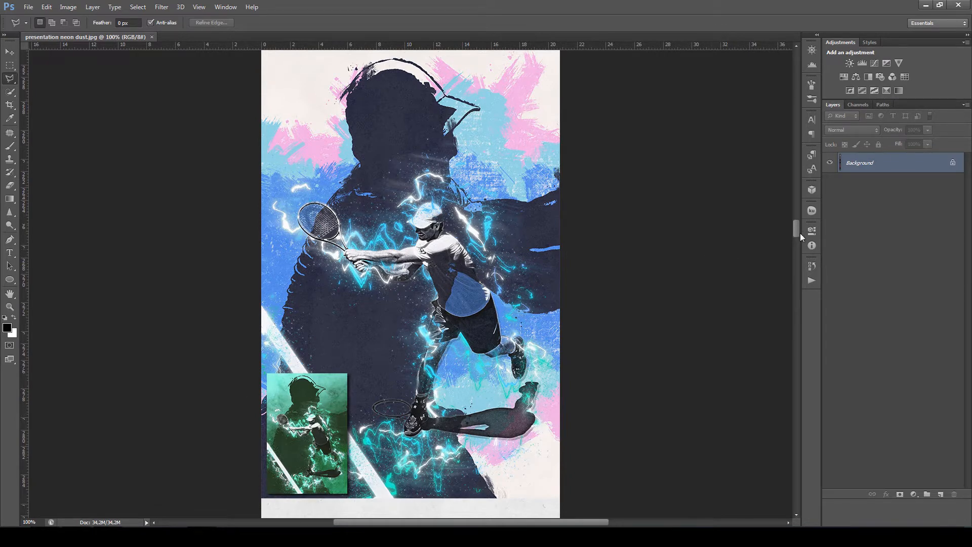
left_click_drag(795, 233, 800, 390)
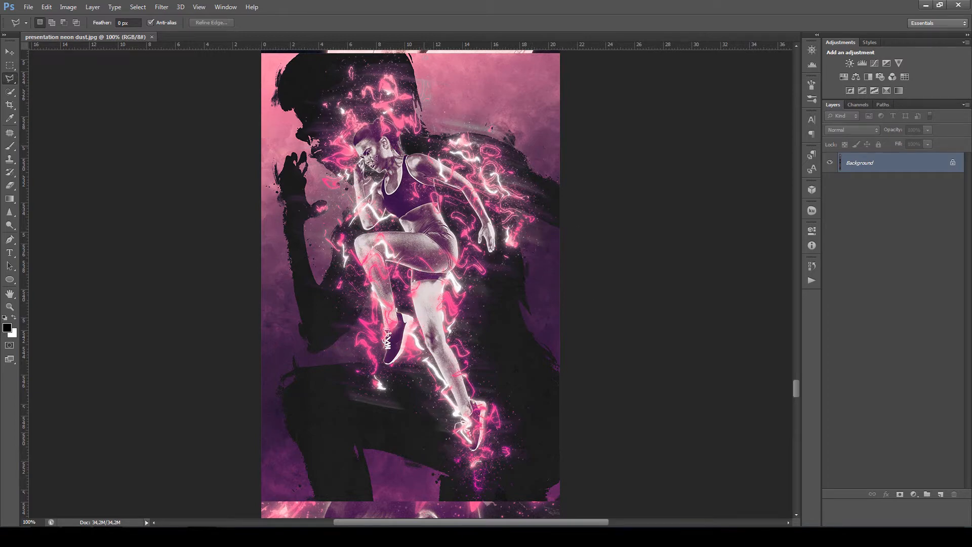
left_click_drag(797, 391, 806, 465)
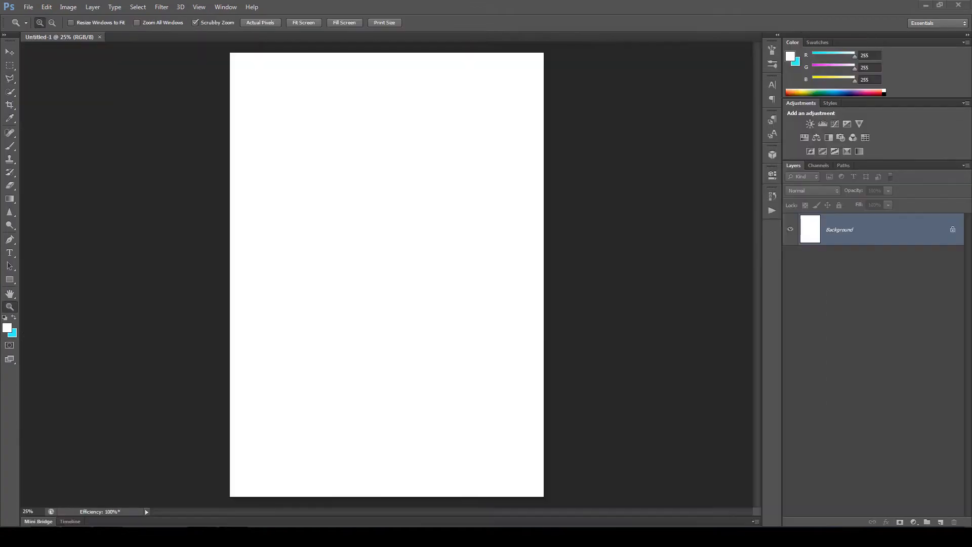
Step: Check the UI language in the interface preferences
left_click(46, 7)
mouse_move(122, 464)
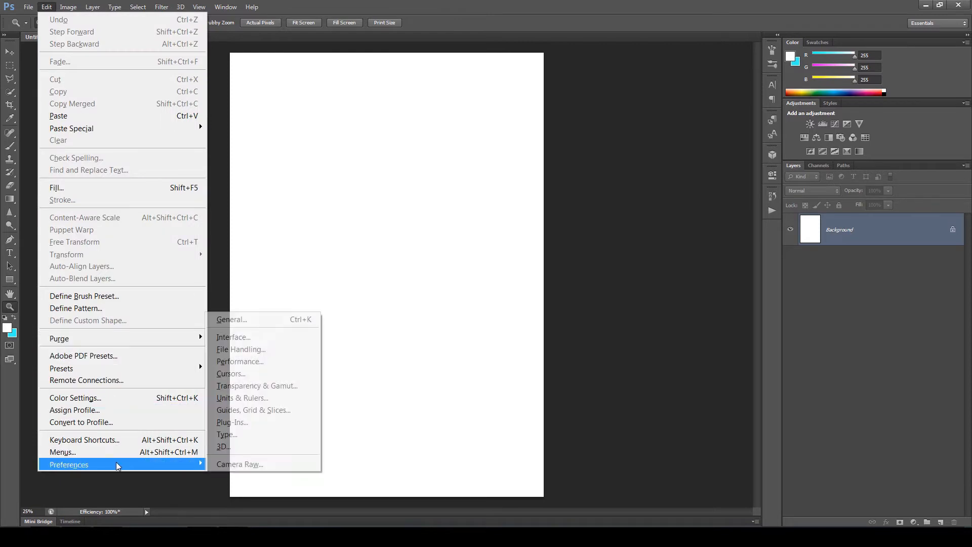
left_click(250, 337)
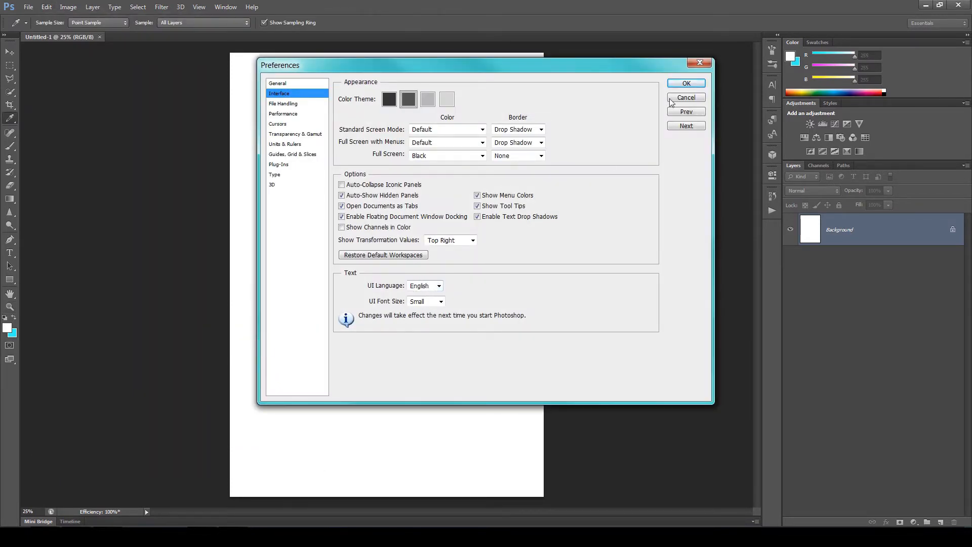
left_click(687, 84)
key("z")
Step: Check the document's color mode and bit depth
left_click(68, 7)
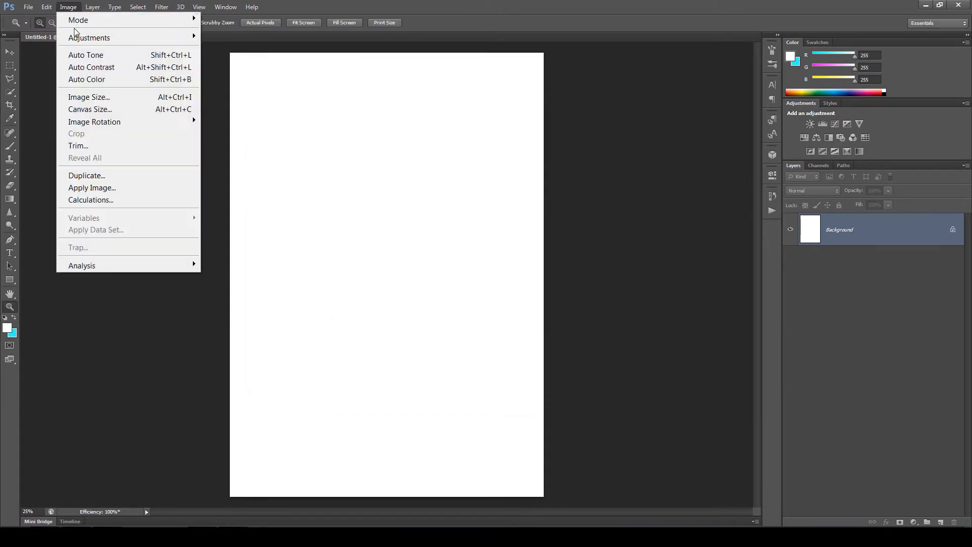
mouse_move(77, 29)
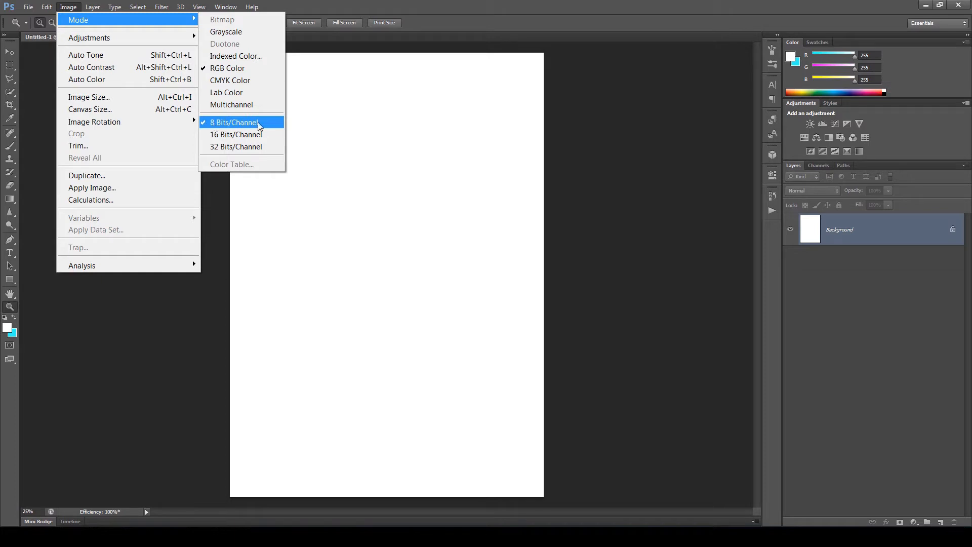
left_click(69, 8)
left_click(69, 9)
left_click(69, 9)
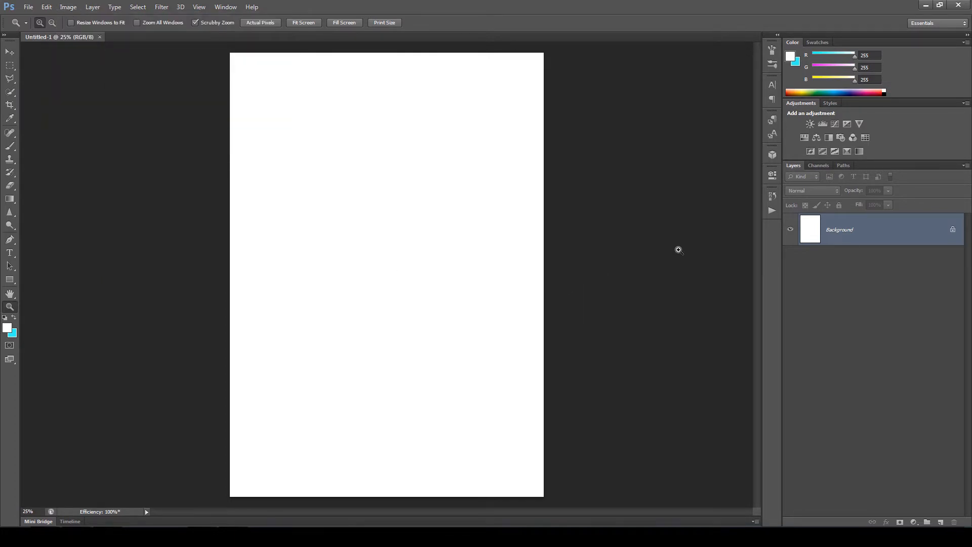
Step: Check in the Layers panel options that "copy" is added to copied layers and groups
left_click(966, 168)
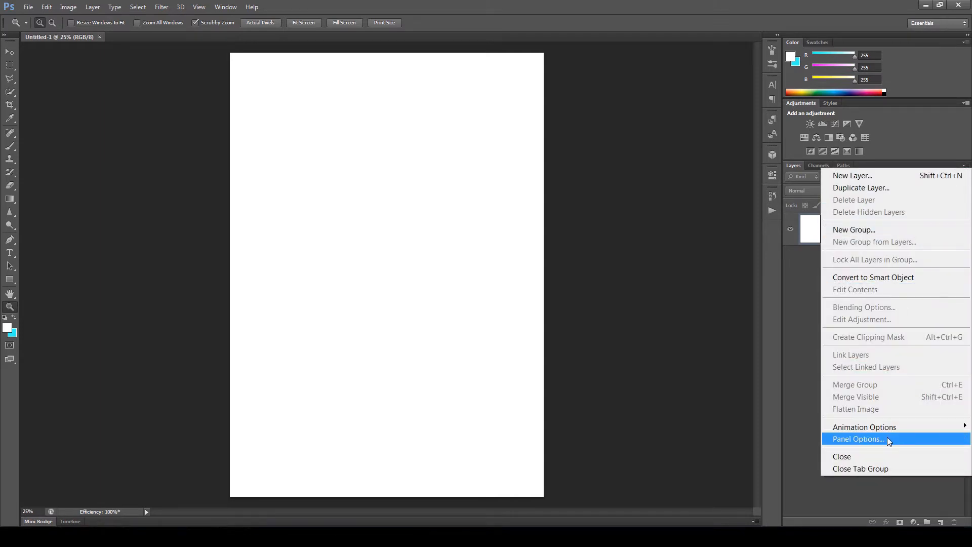
left_click(887, 438)
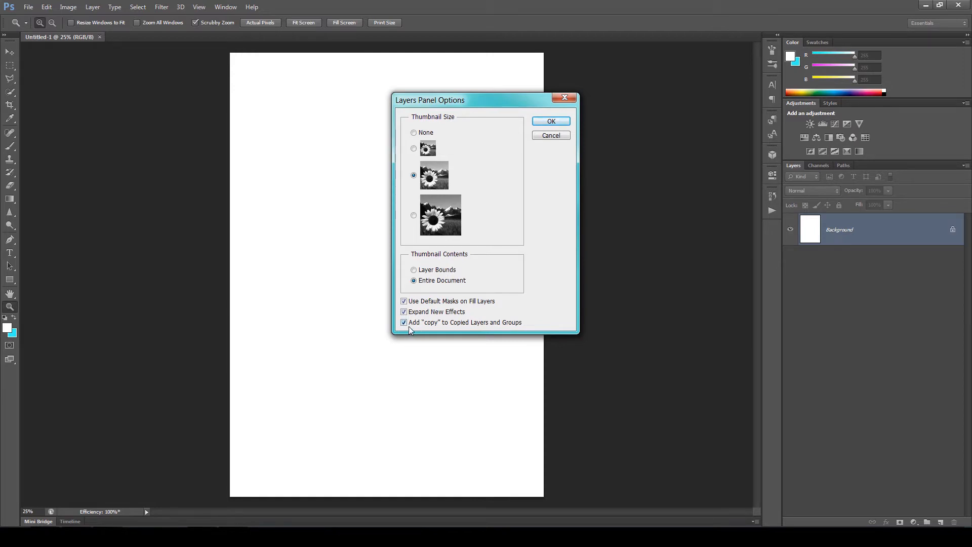
left_click(551, 122)
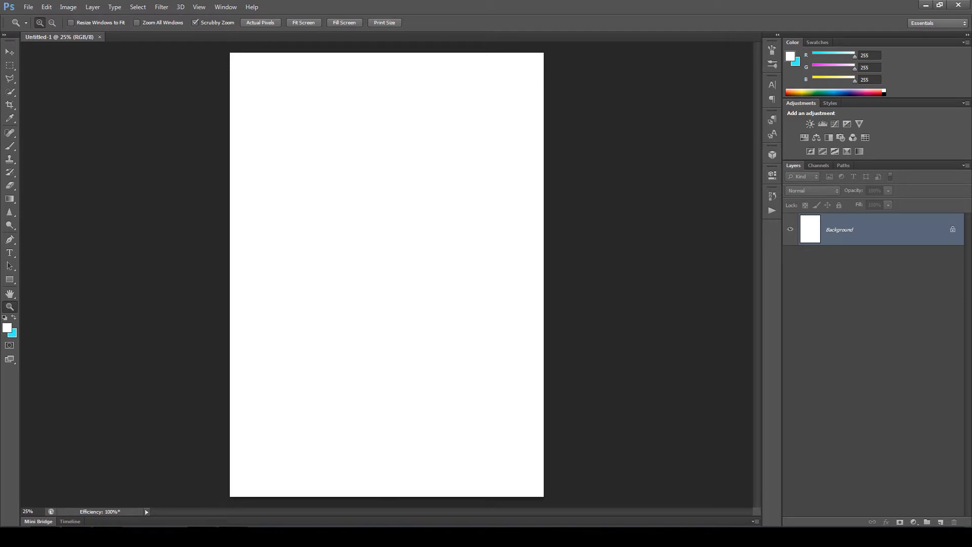
Step: Load the NEON DUST action set with the dancer photo document open
left_click(122, 537)
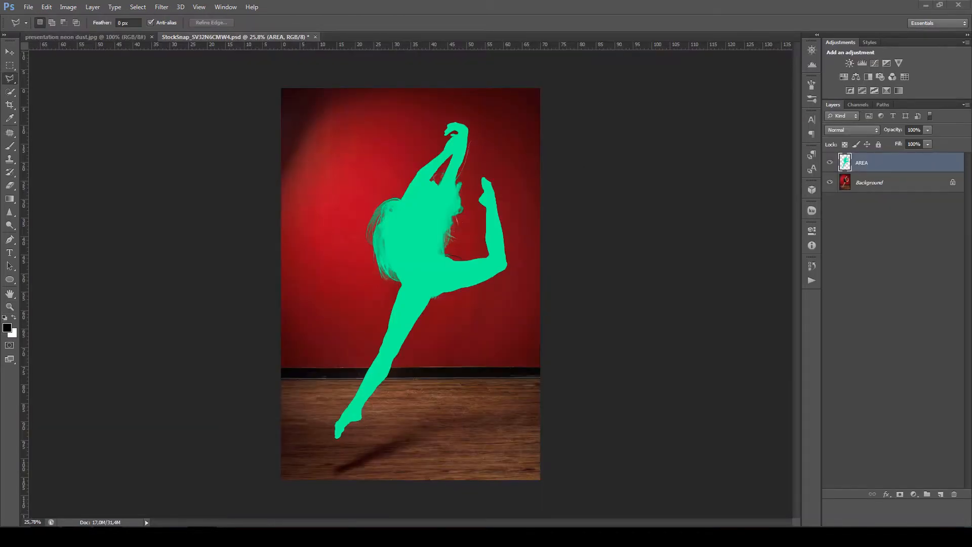
left_click(812, 280)
left_click(796, 218)
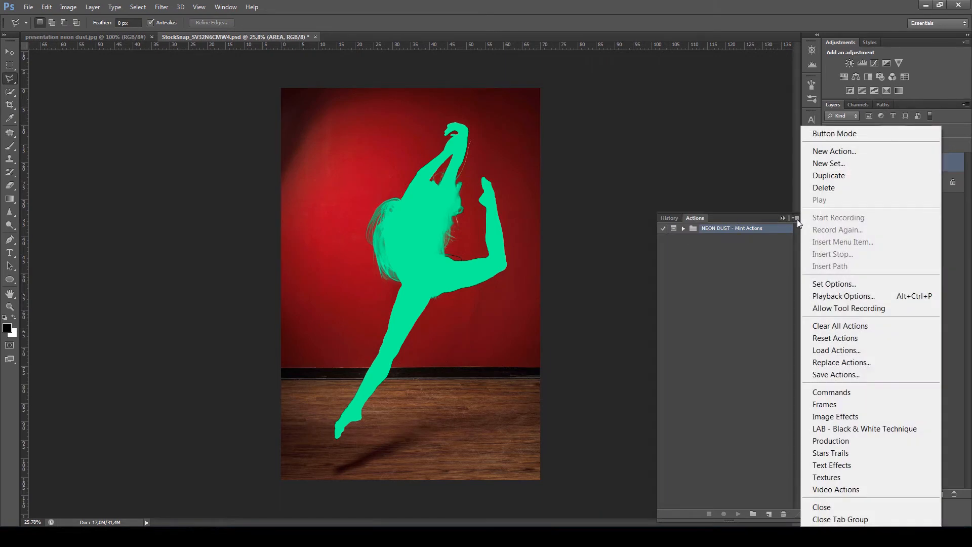
left_click(846, 350)
double_click(450, 153)
Step: Open the Preset Manager
left_click(46, 7)
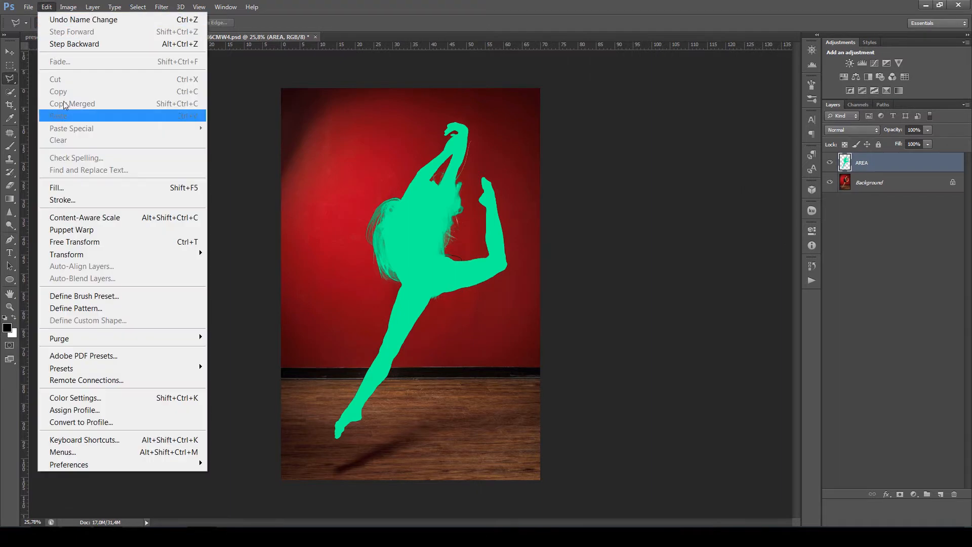
mouse_move(119, 368)
left_click(231, 369)
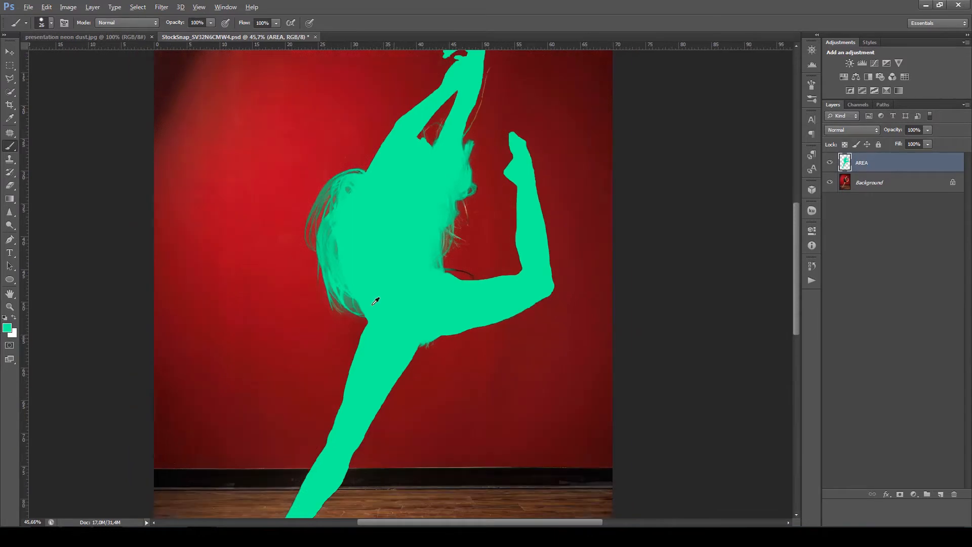
Step: Undo the solid green fill covering the whole AREA layer
key("ctrl+0")
scroll(376, 342, "up", 2)
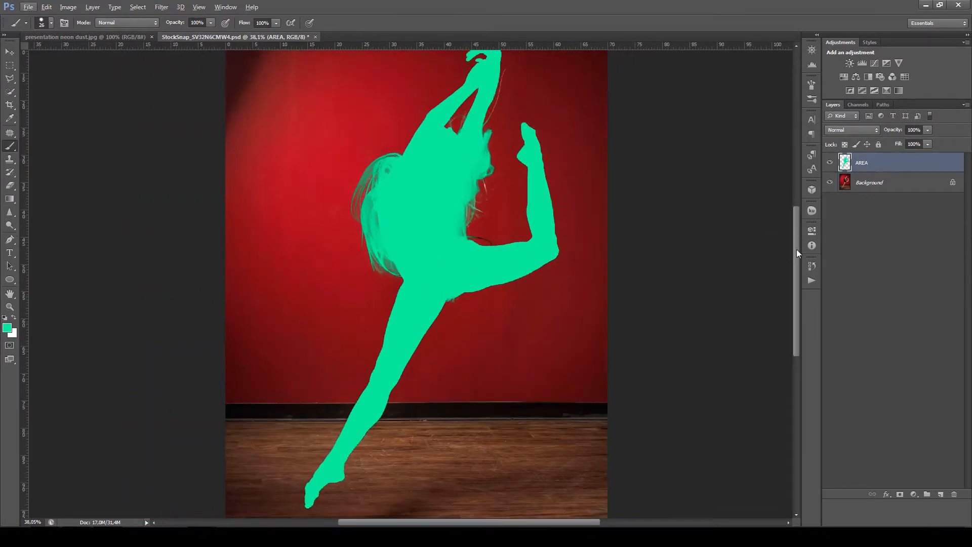
scroll(797, 249, "down", 1)
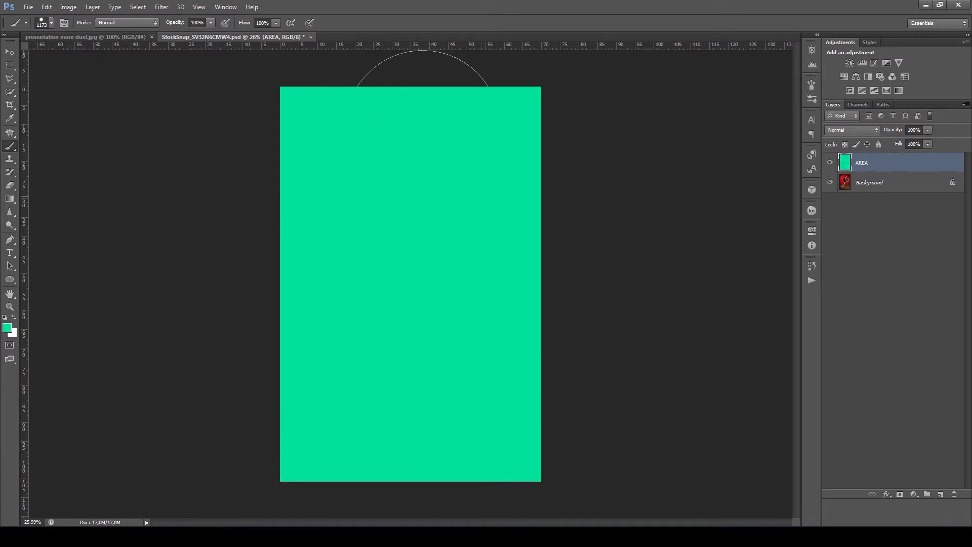
key("ctrl+z")
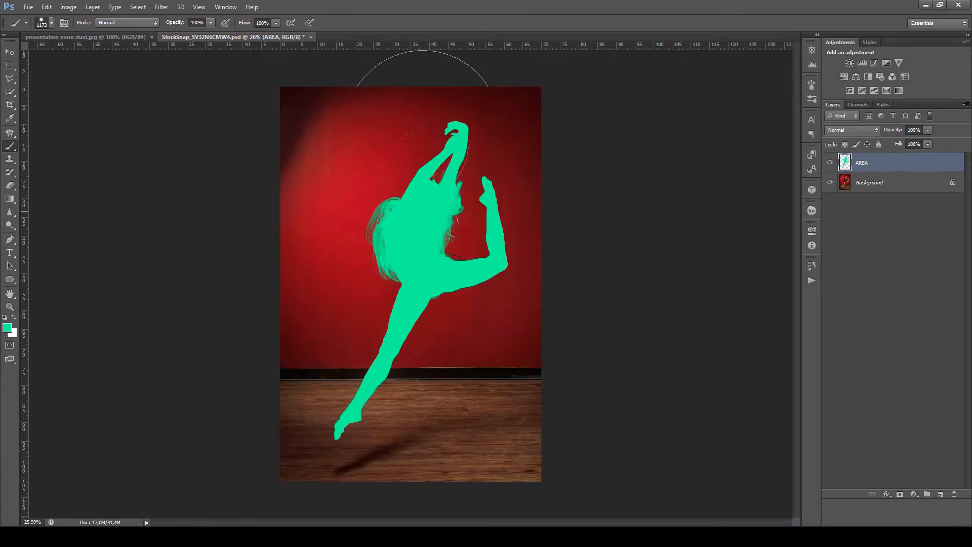
key("alt")
Step: Run the Neon Dust action from the NEON DUST set and raise the threshold level when it asks
left_click(812, 280)
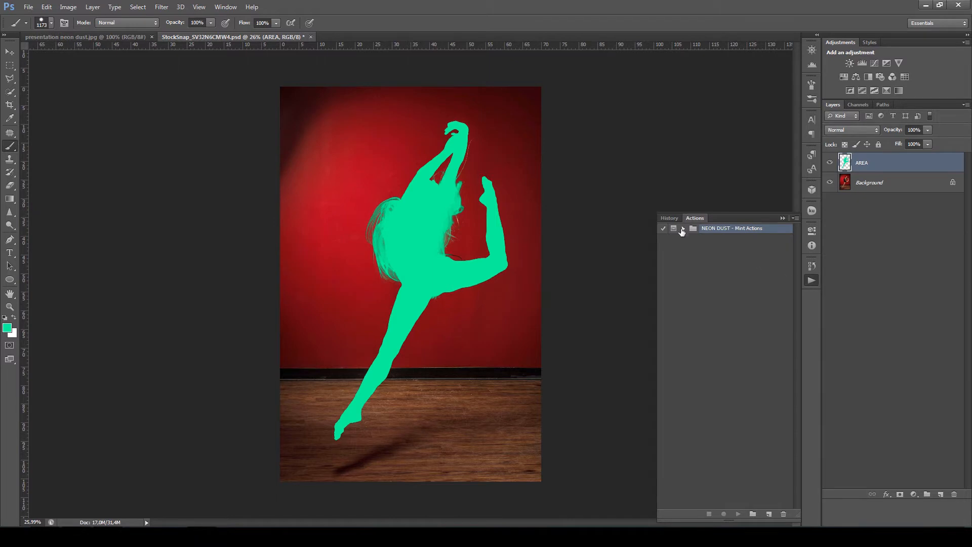
left_click(682, 229)
left_click(710, 240)
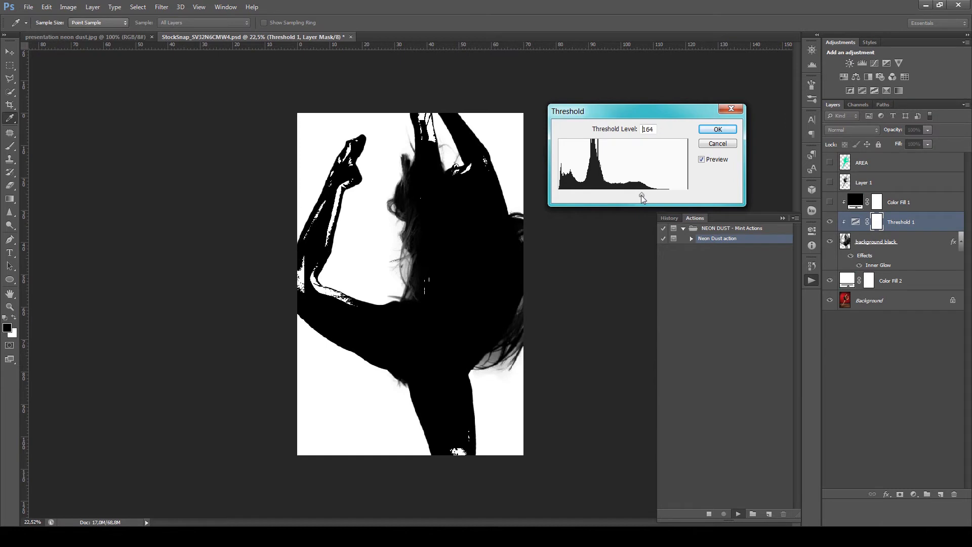
left_click_drag(644, 196, 689, 198)
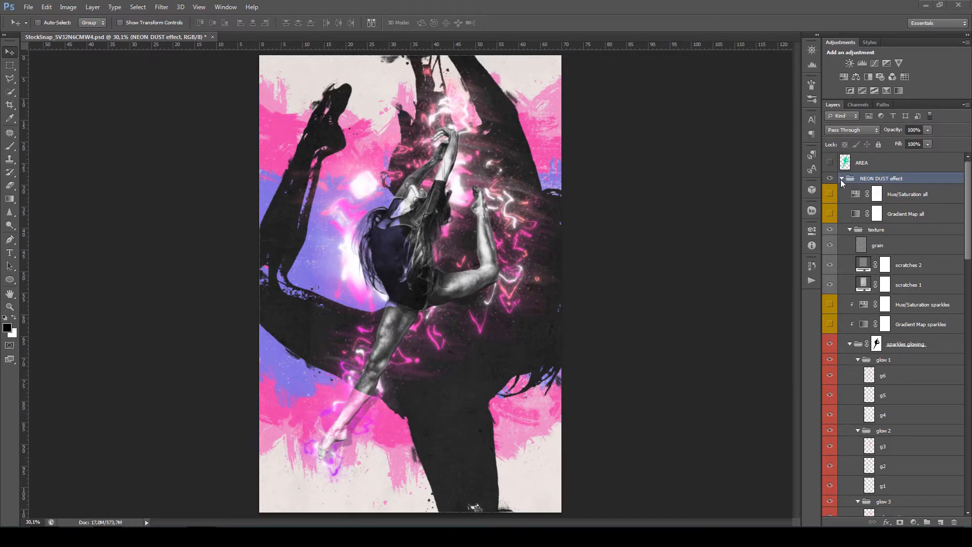
Step: Collapse the nested groups inside the NEON DUST effect group and expand only the object 1 group
left_click(842, 178)
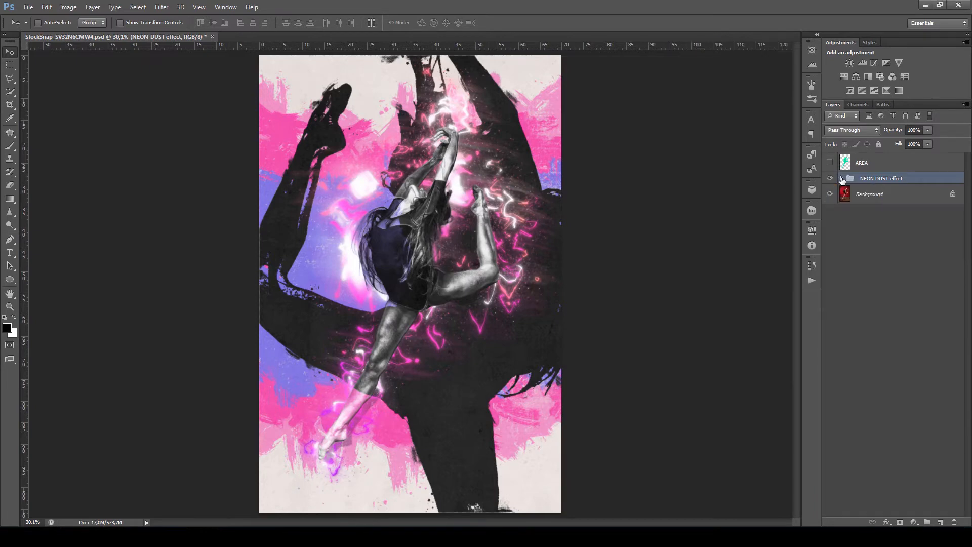
left_click(842, 178)
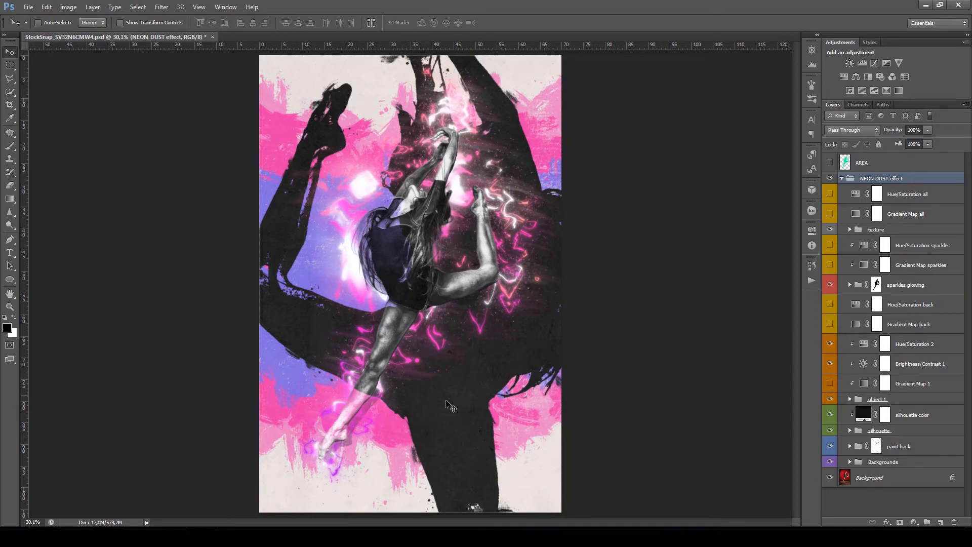
left_click(904, 400)
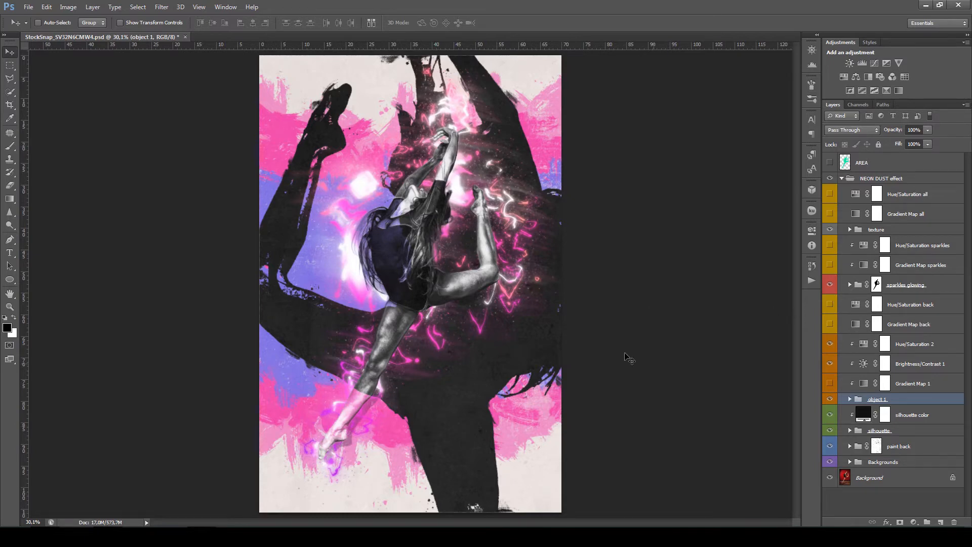
left_click(850, 400)
scroll(922, 398, "down", 5)
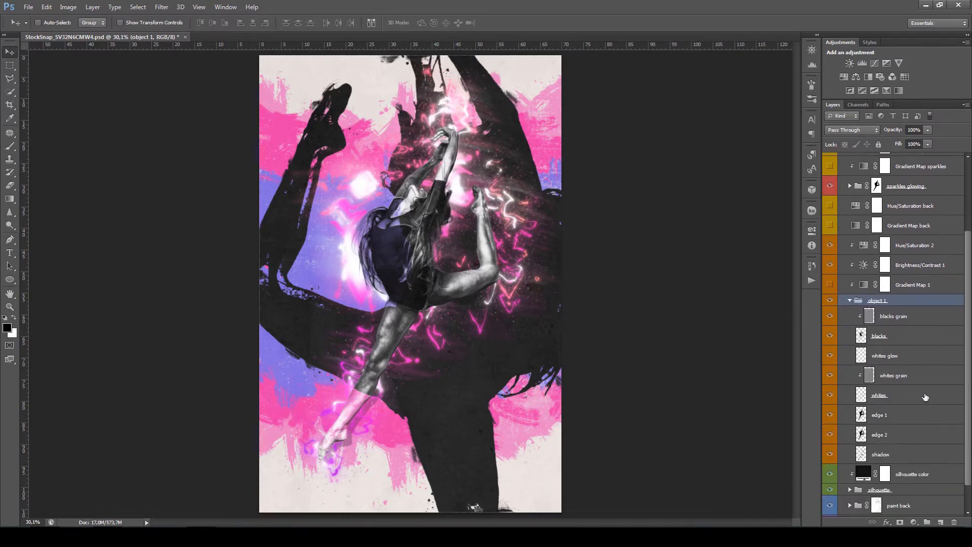
Step: Hide and reshow the shadow layer in the object 1 group to compare its effect around the dancer
left_click(829, 436)
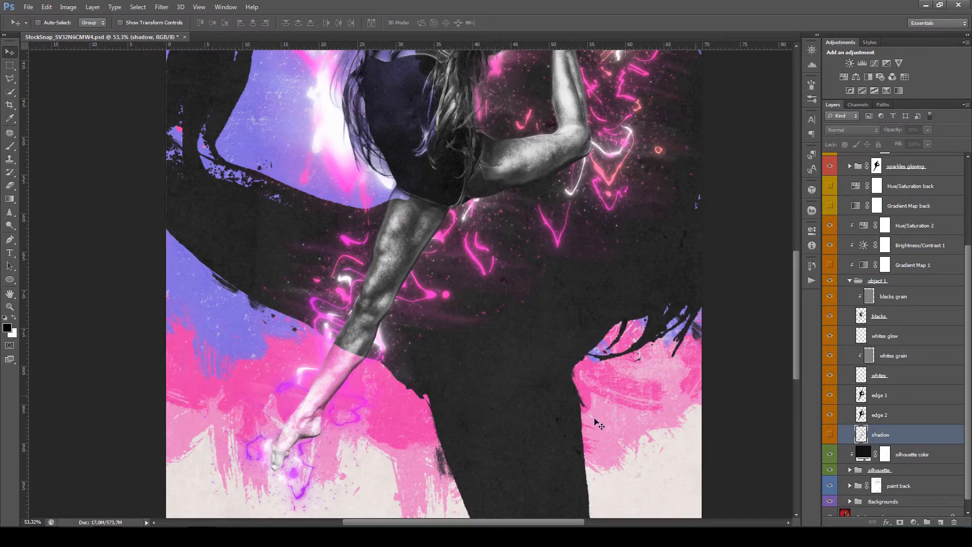
left_click(829, 436)
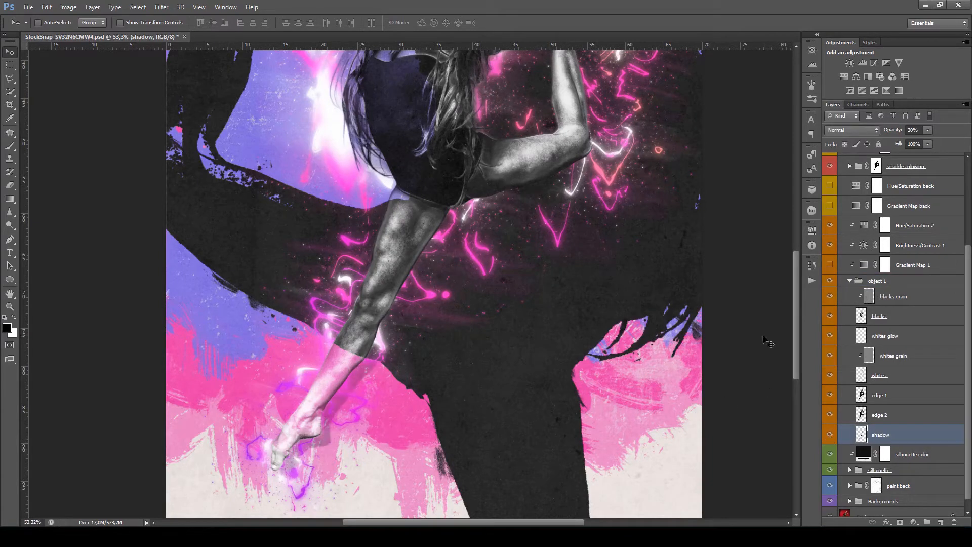
left_click_drag(796, 342, 797, 303)
scroll(464, 256, "down", 5)
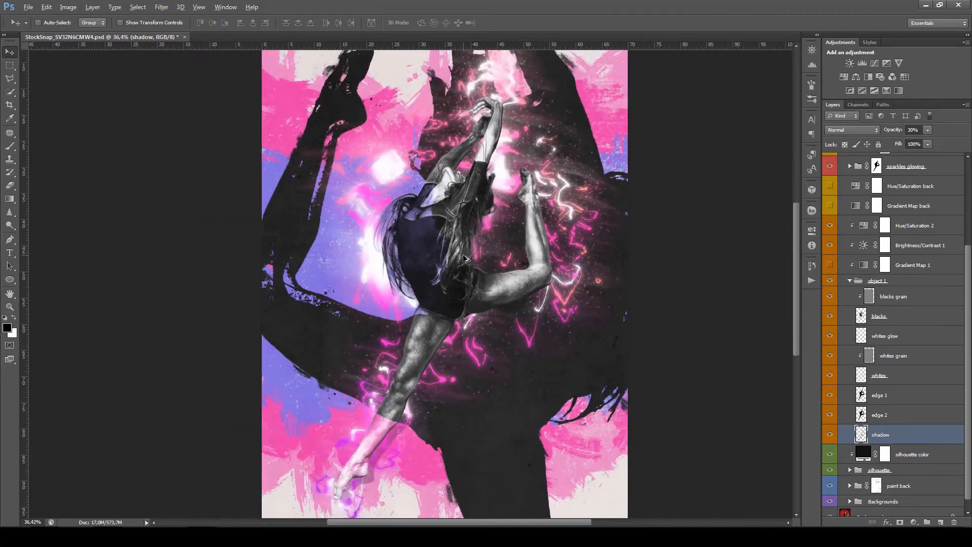
Step: Select the object 1 group and collapse it in the layer stack
scroll(464, 256, "up", 2)
left_click(904, 282)
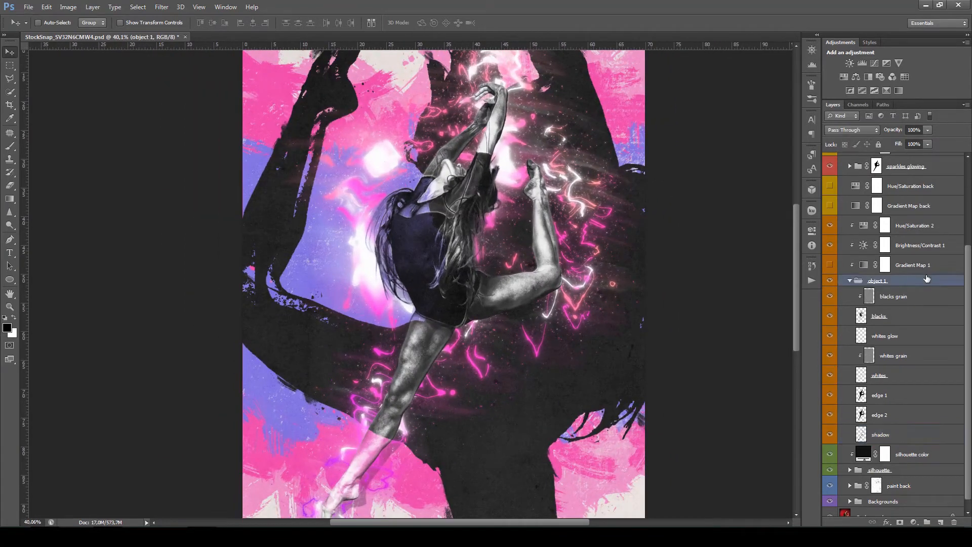
left_click(850, 281)
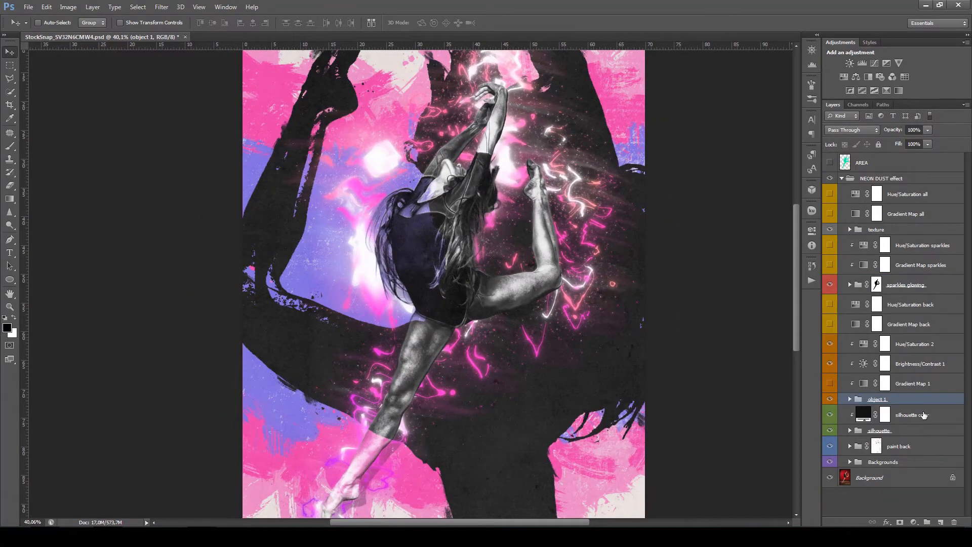
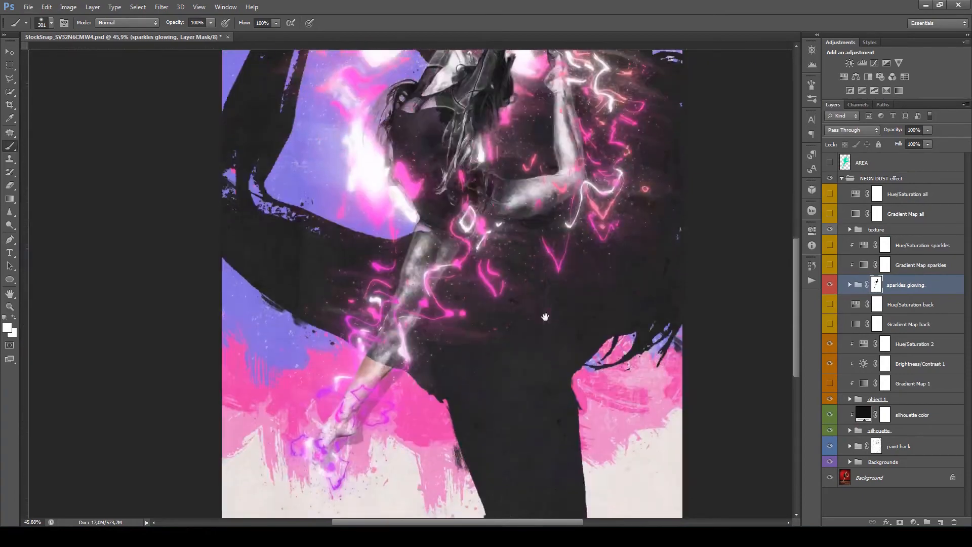
Step: Select the silhouette group and expand it to reveal its stains, outline and background silhouette layers
scroll(458, 277, "down", 3)
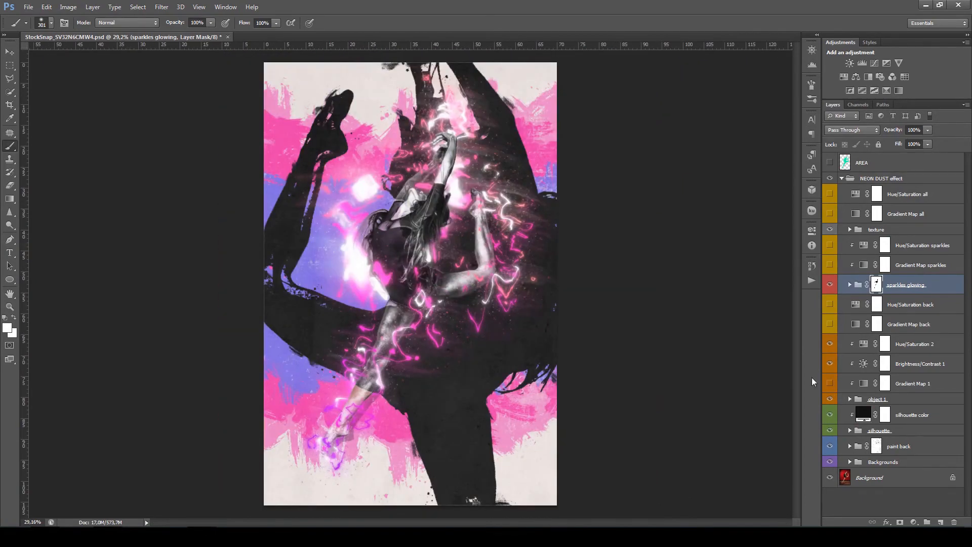
left_click(936, 422)
left_click(879, 430)
left_click(851, 431)
scroll(319, 158, "up", 1)
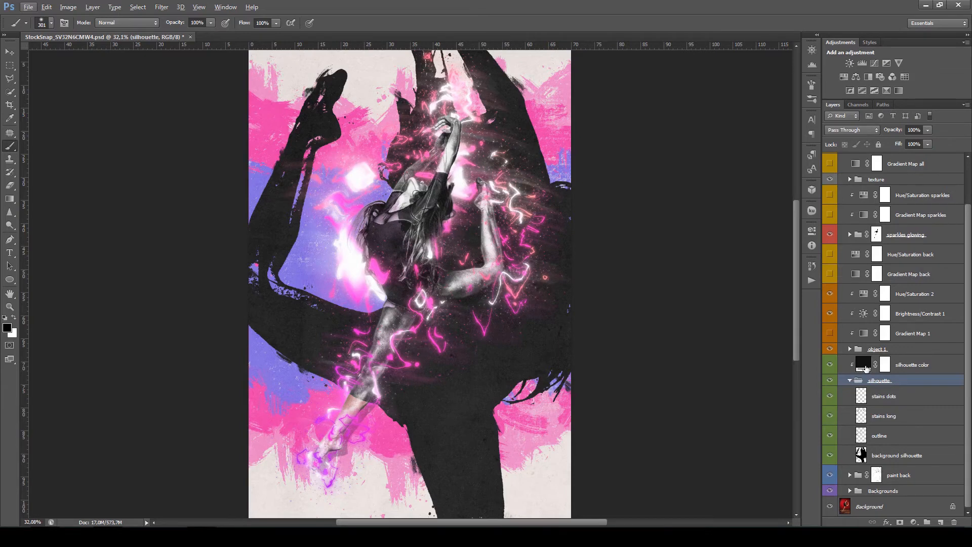
Step: Change the silhouette color fill layer to a dark purple
double_click(865, 365)
left_click(530, 117)
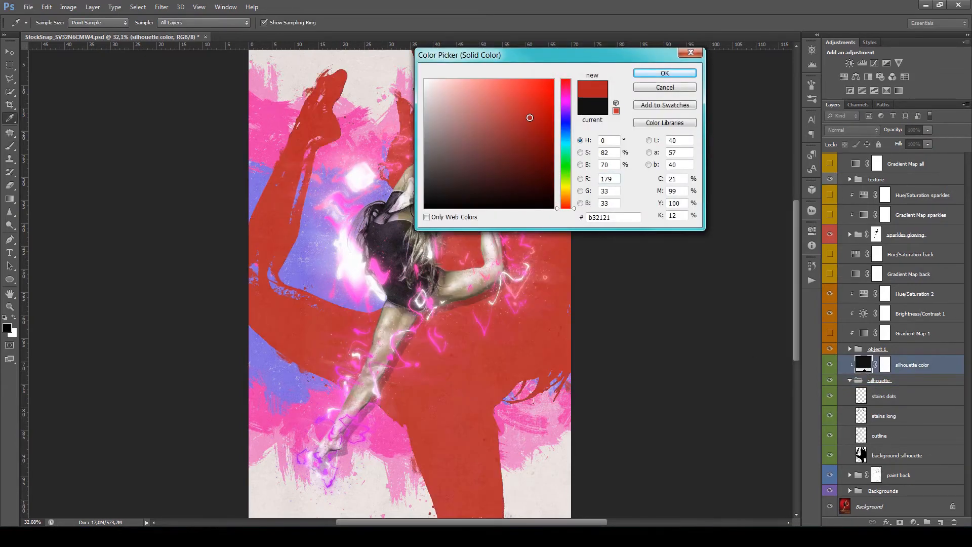
left_click(524, 109)
left_click(539, 167)
left_click(567, 108)
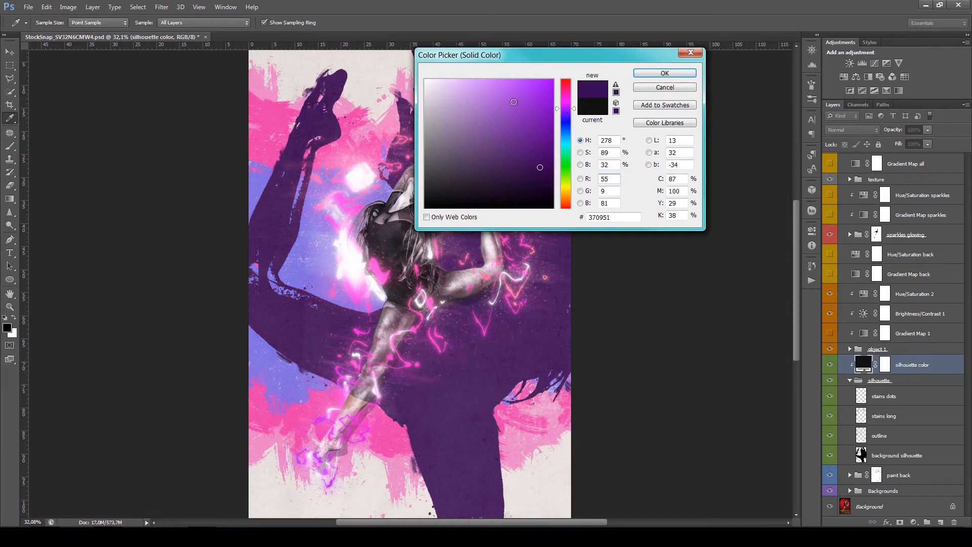
left_click(567, 110)
left_click(568, 108)
left_click(642, 75)
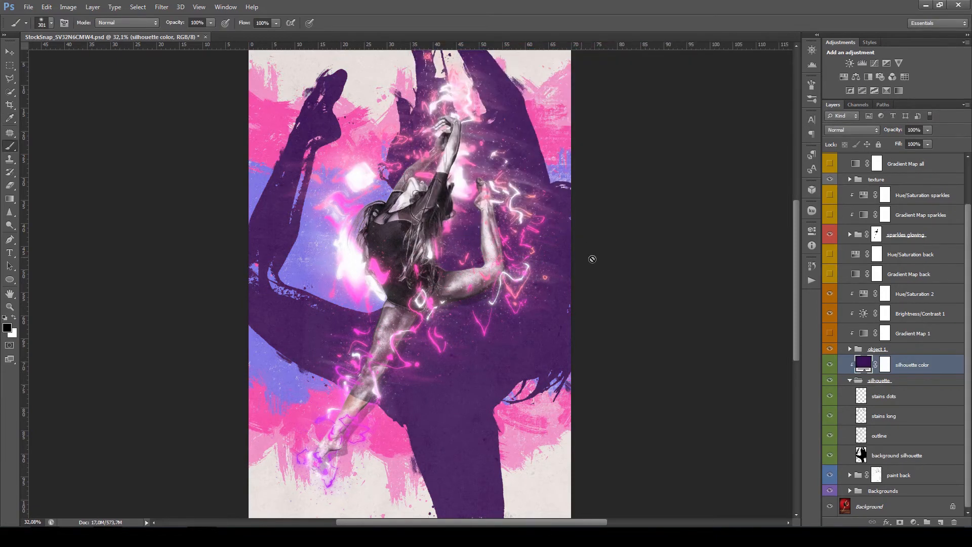
Step: Add a new layer above stains dots and paint in black with a 120 px brush over the ragged gaps at the silhouette's left bend
scroll(304, 271, "up", 2)
left_click(905, 397)
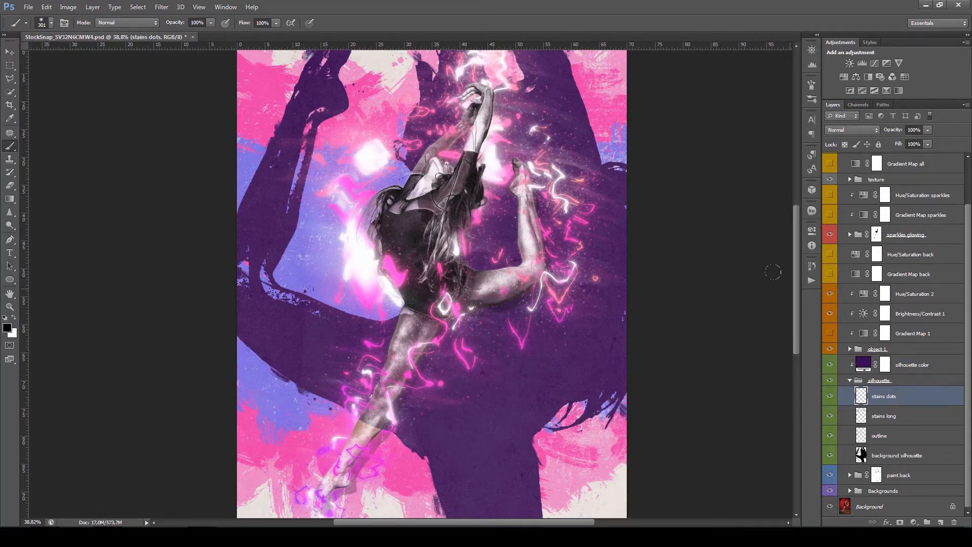
left_click_drag(798, 293, 795, 276)
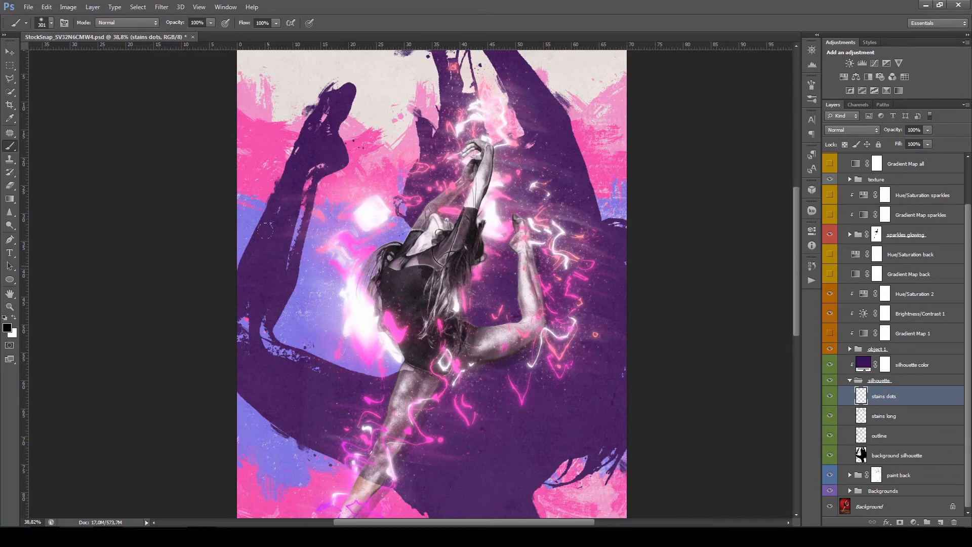
left_click_drag(268, 363, 247, 367)
left_click(941, 523)
key("]")
key("]")
key("]")
key("]")
mouse_move(271, 327)
left_mouse_down()
mouse_move(247, 318)
mouse_move(294, 382)
mouse_move(317, 379)
mouse_move(273, 351)
mouse_move(283, 375)
left_mouse_up()
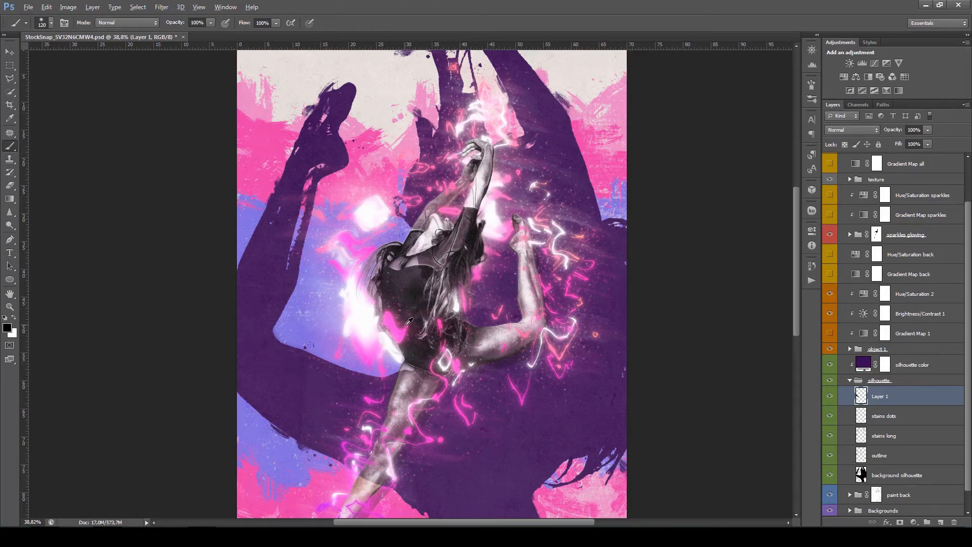
Step: Review the painted silhouette across the artwork and collapse the silhouette group
scroll(406, 324, "down", 3)
scroll(435, 256, "up", 3)
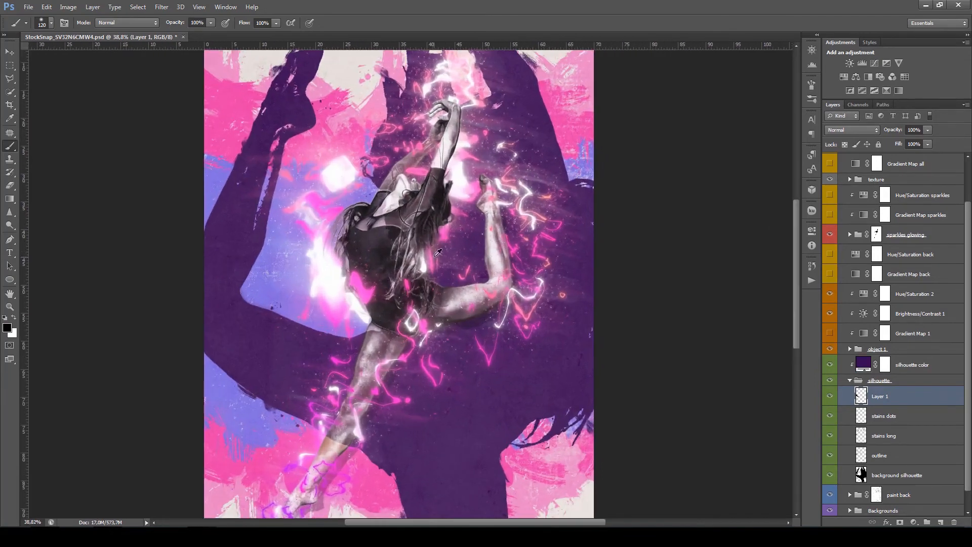
left_click_drag(796, 312, 796, 305)
scroll(435, 308, "down", 2)
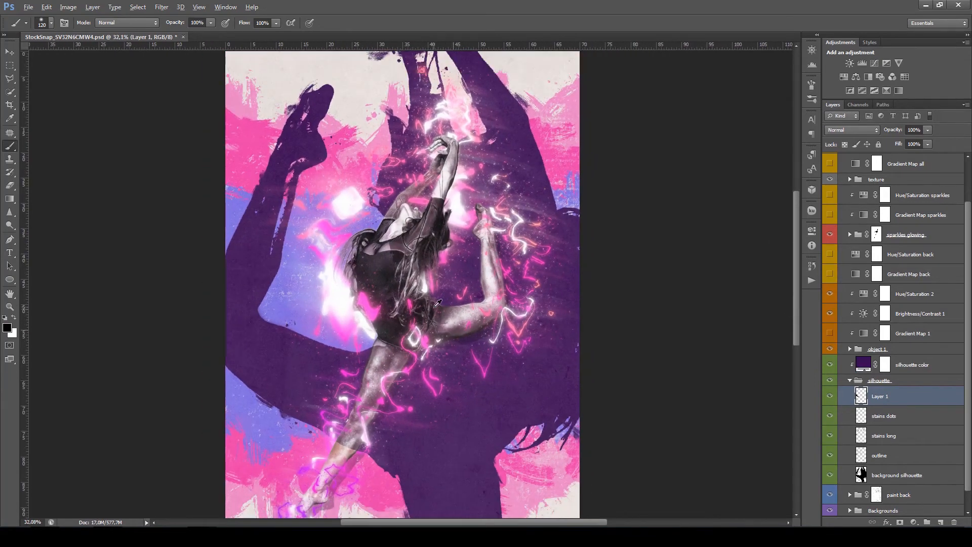
scroll(438, 303, "down", 1)
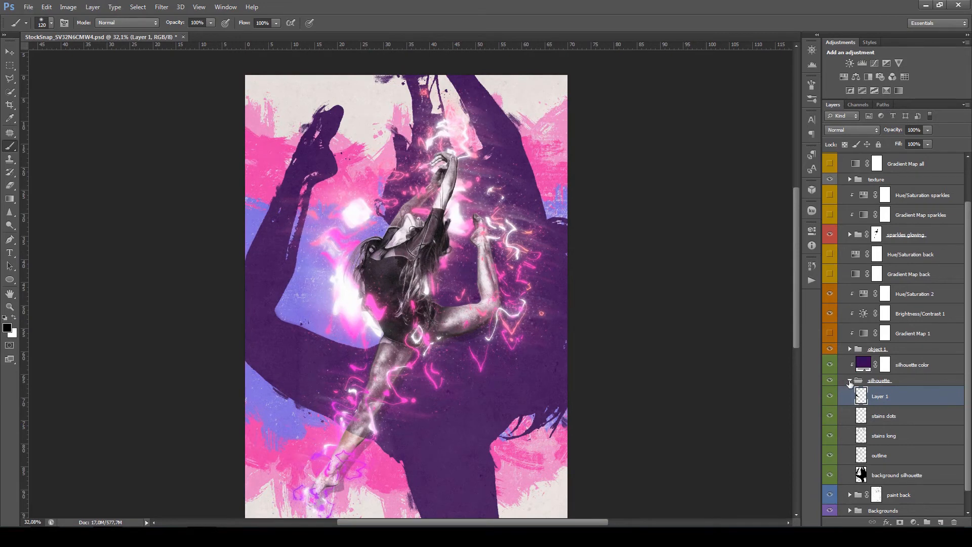
left_click(850, 380)
Step: Select the paint back group and hide and reshow it to compare its effect on the background
left_click(928, 452)
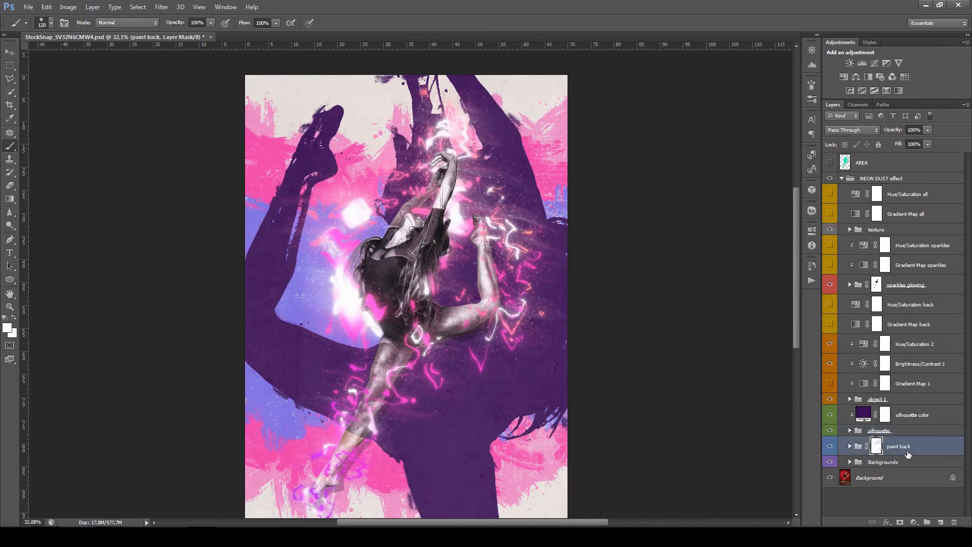
scroll(496, 299, "down", 1)
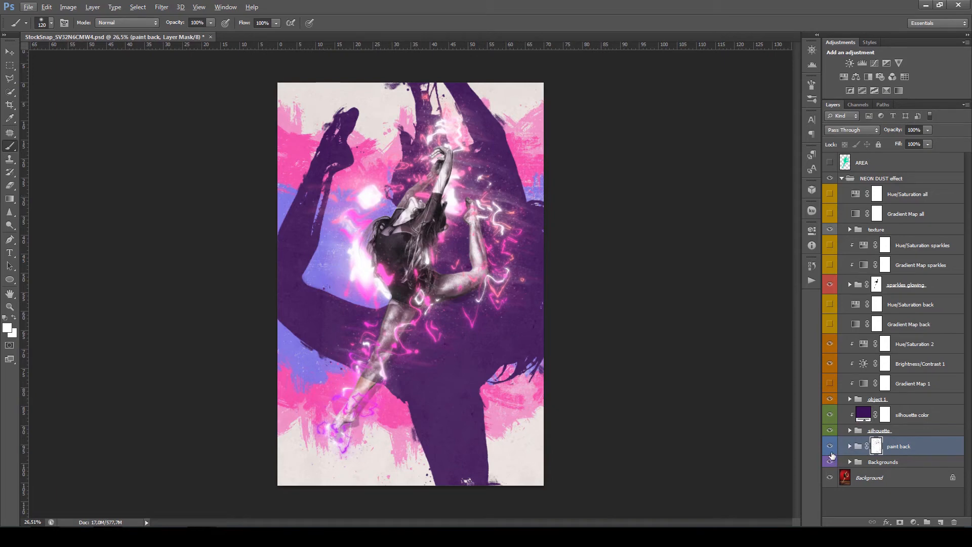
left_click(830, 448)
left_click(831, 447)
left_click(831, 448)
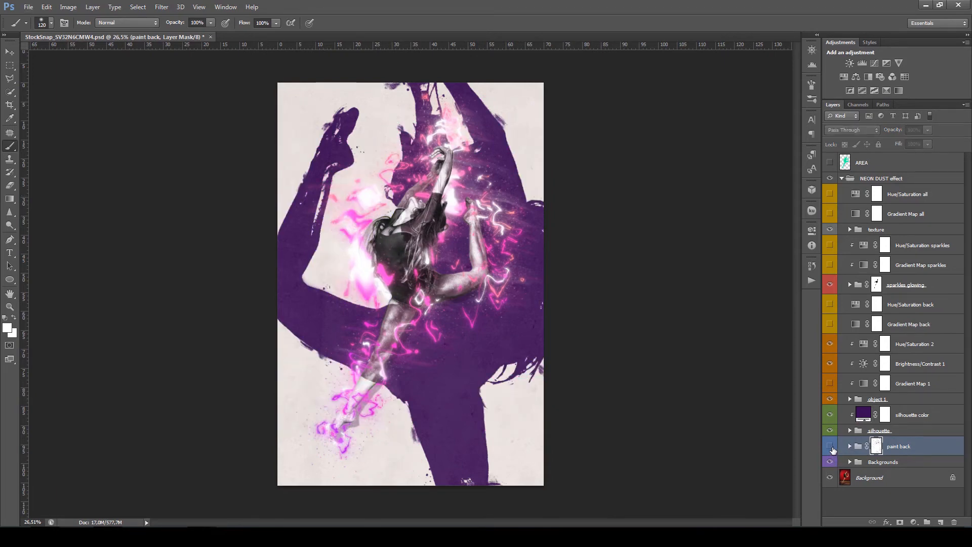
left_click(831, 447)
Step: Expand the paint back group, show the Color Fill 1 copy layer above paint back 1, and set its color to blue 0c7ba9
left_click(850, 447)
scroll(861, 415, "down", 4)
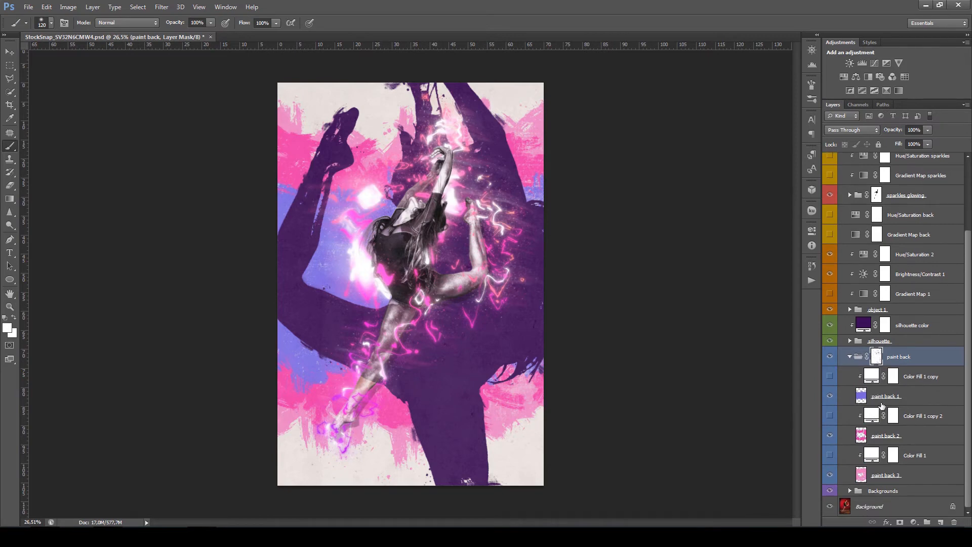
scroll(415, 286, "up", 1)
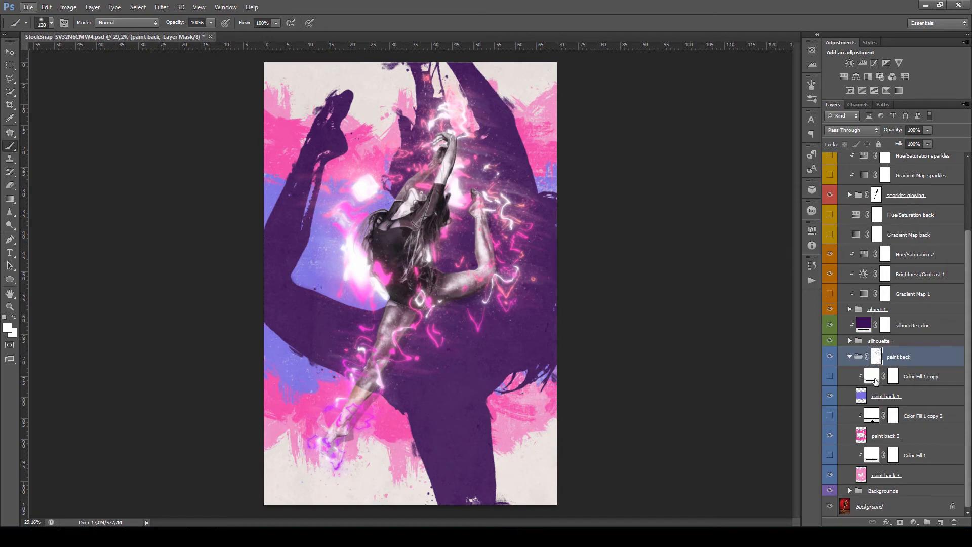
left_click(830, 377)
double_click(872, 376)
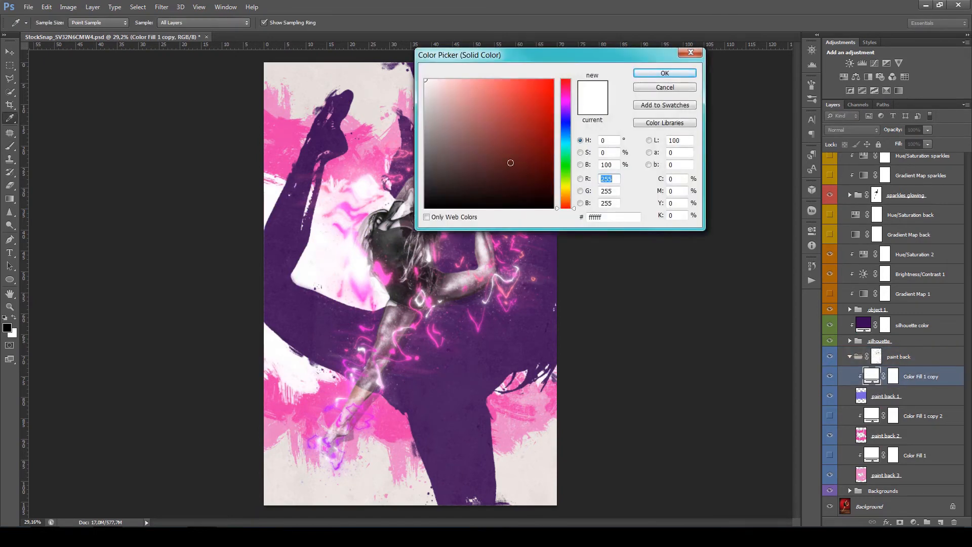
left_click(539, 100)
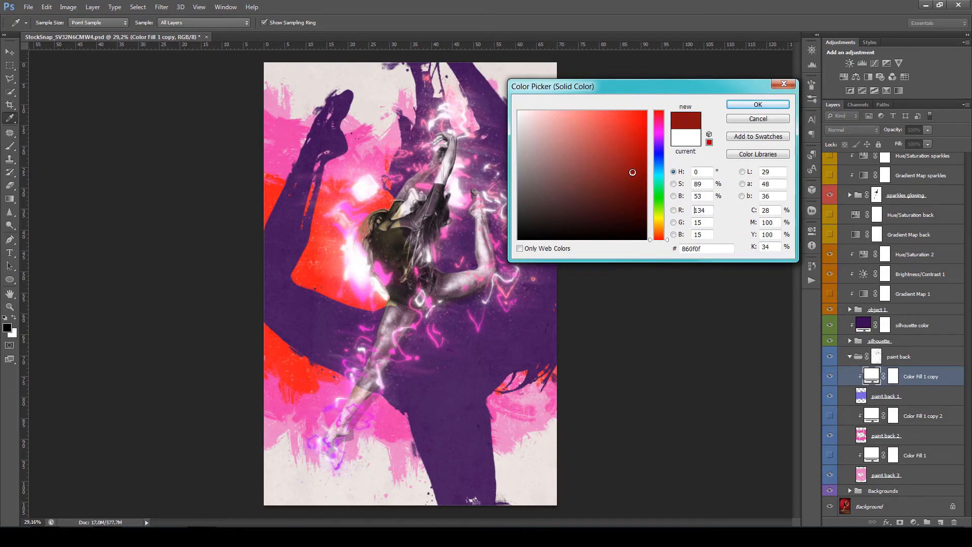
left_click_drag(628, 161, 635, 165)
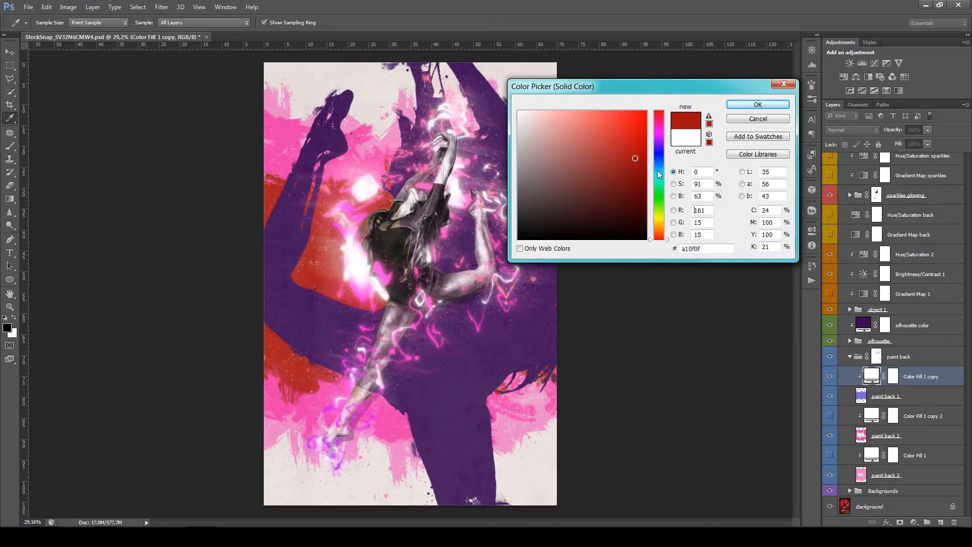
left_click(658, 171)
left_click(637, 156)
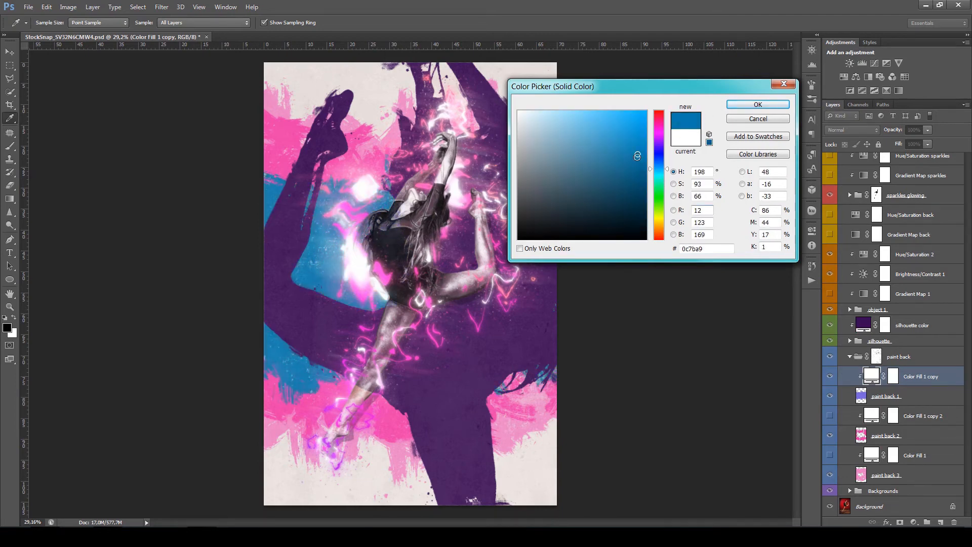
left_click(758, 104)
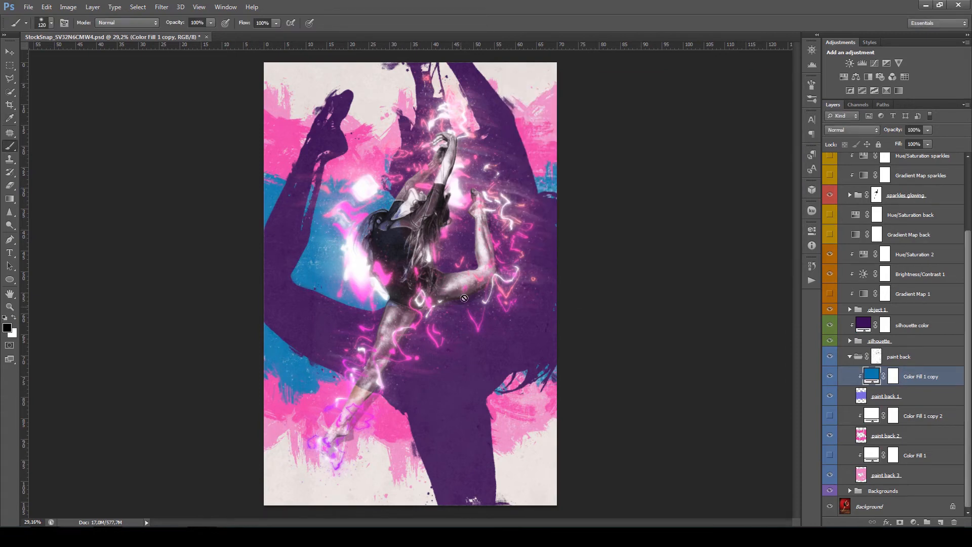
Step: Reopen the paint back group and select the paint back 2 layer with the Move tool
left_click(849, 357)
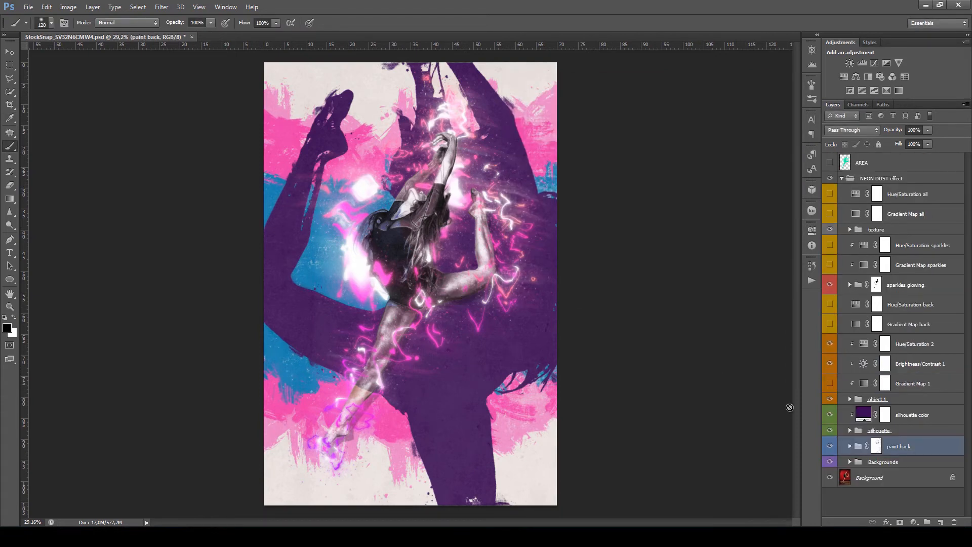
left_click(850, 447)
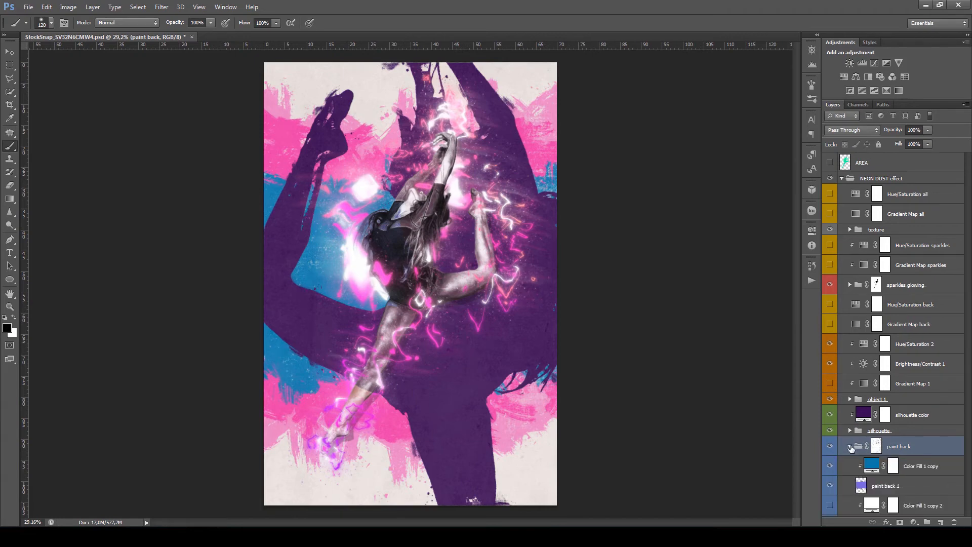
scroll(920, 407, "down", 1)
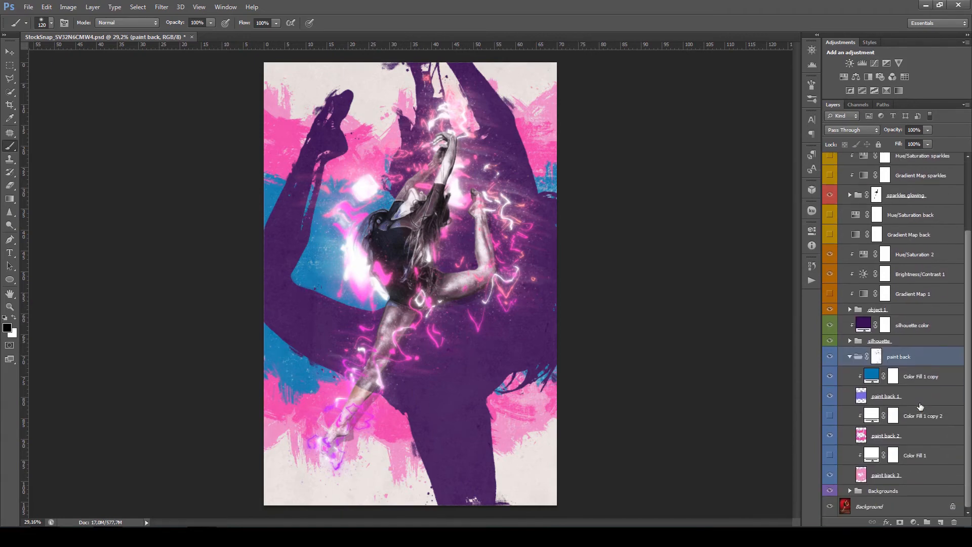
left_click(913, 439)
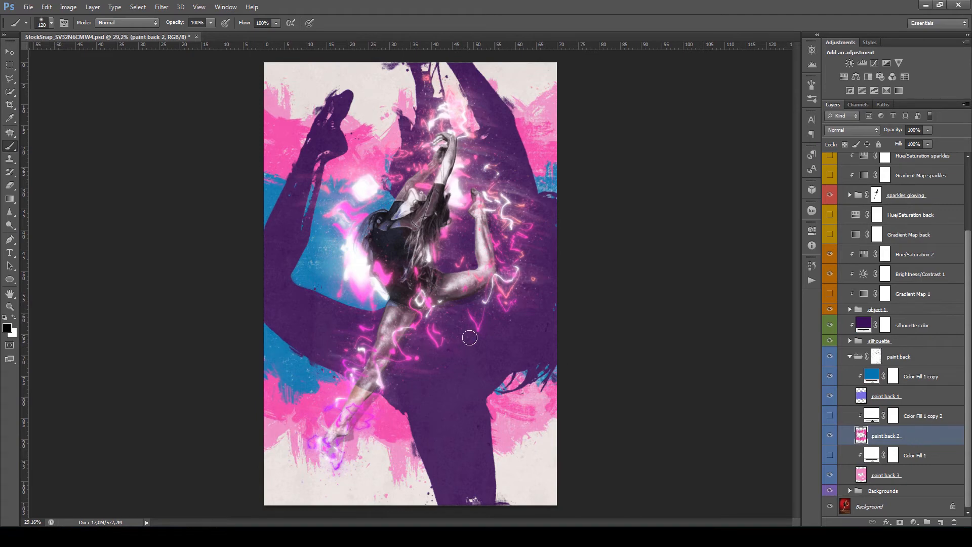
key("v")
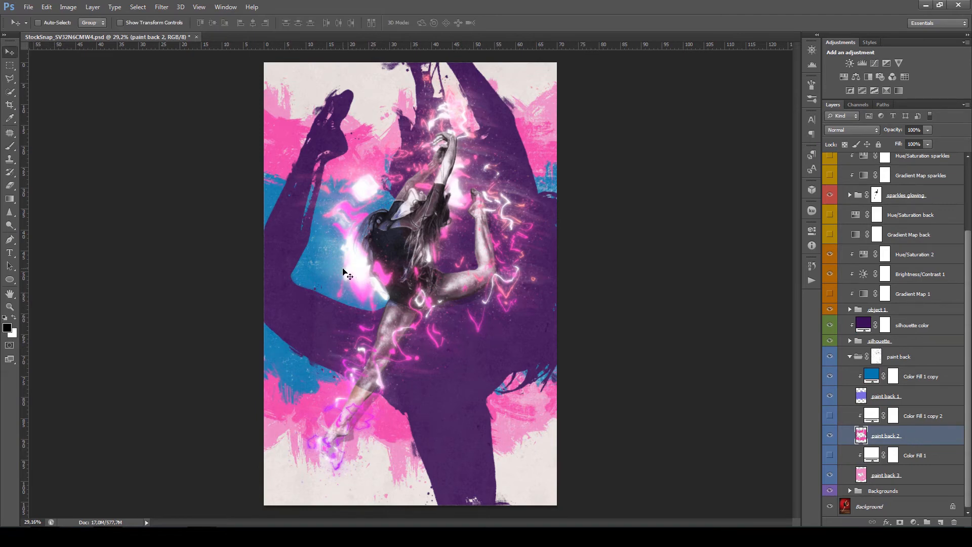
mouse_move(343, 269)
left_mouse_down()
mouse_move(348, 236)
mouse_move(342, 305)
mouse_move(342, 271)
left_mouse_up()
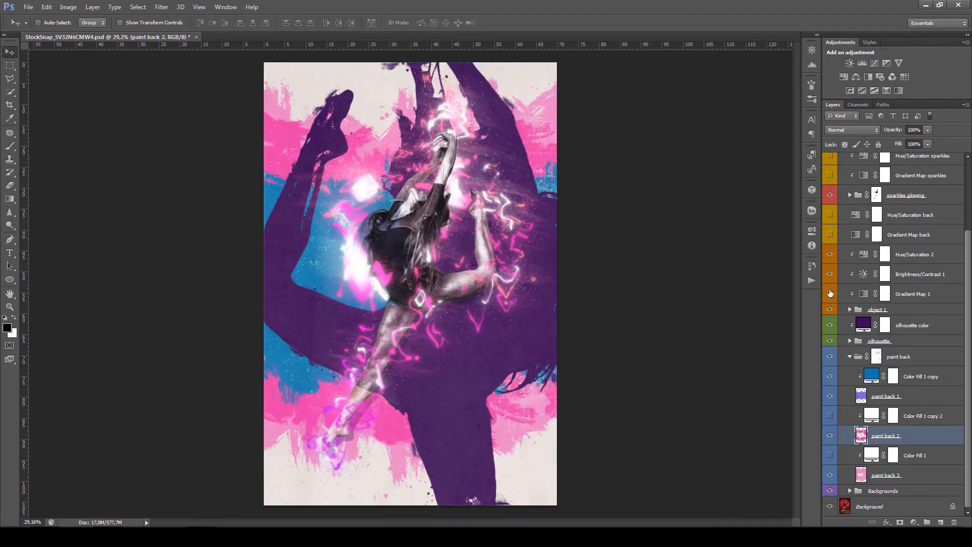
Step: Move the paint back 3 layer down to cover the bottom of the canvas, and shift paint back 2 slightly lower
left_click(930, 475)
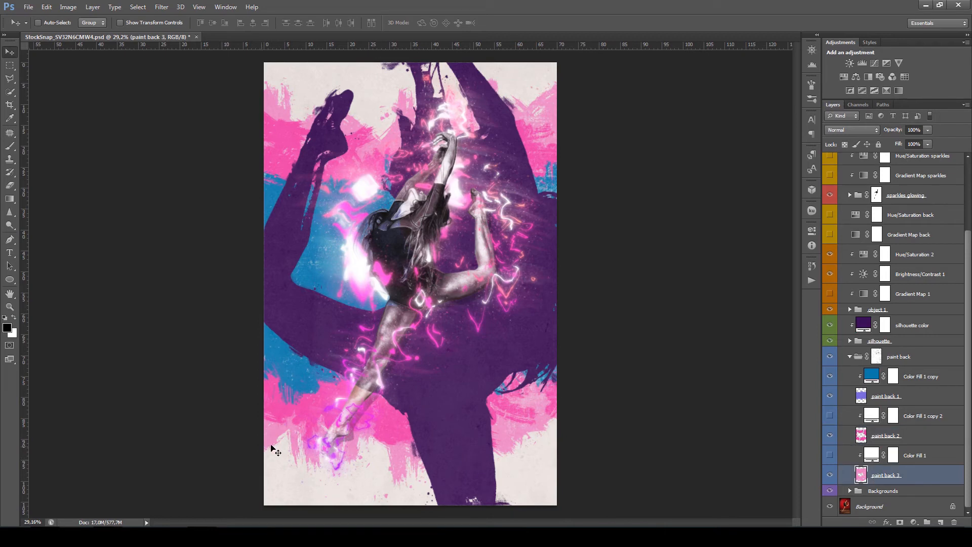
left_click_drag(284, 449, 287, 524)
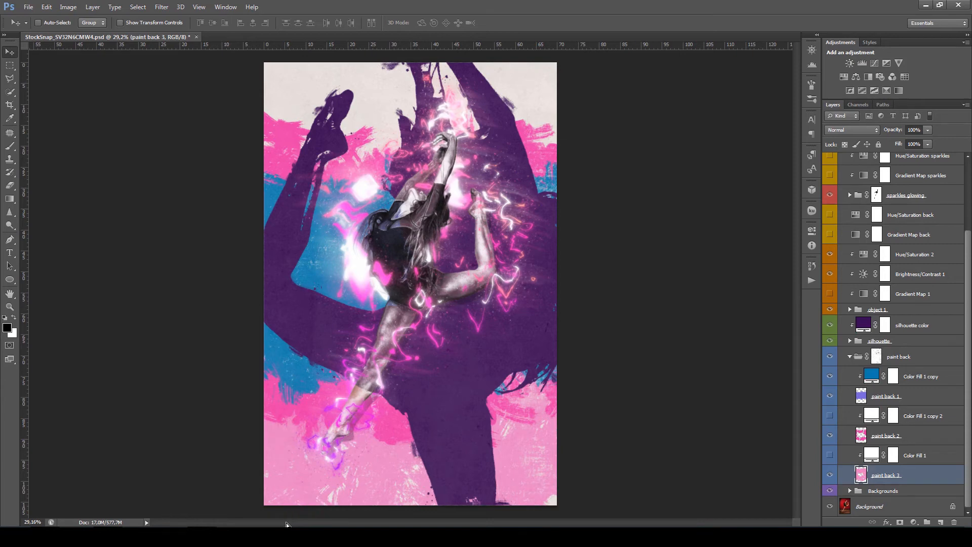
left_click(925, 438)
left_click_drag(315, 413, 315, 437)
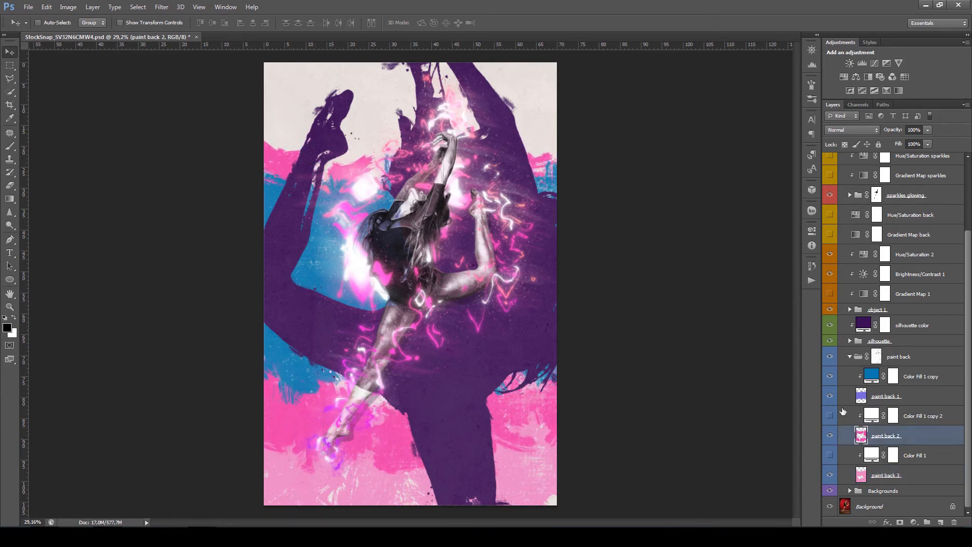
Step: Collapse the paint back group and hide it
left_click(848, 359)
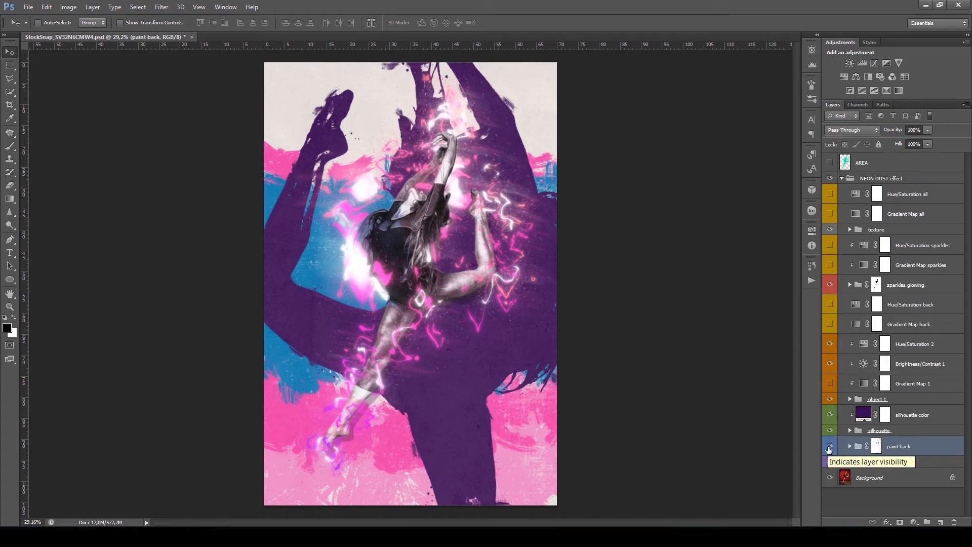
left_click(831, 448)
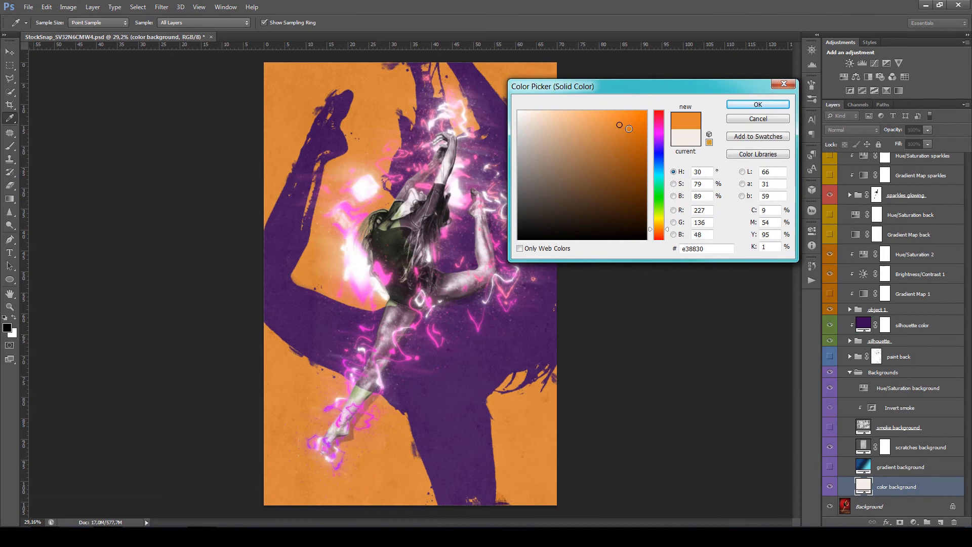
Step: Set the fill color of the color background layer to orange f38d48
left_click(634, 121)
left_click(608, 117)
left_click_drag(661, 233, 661, 234)
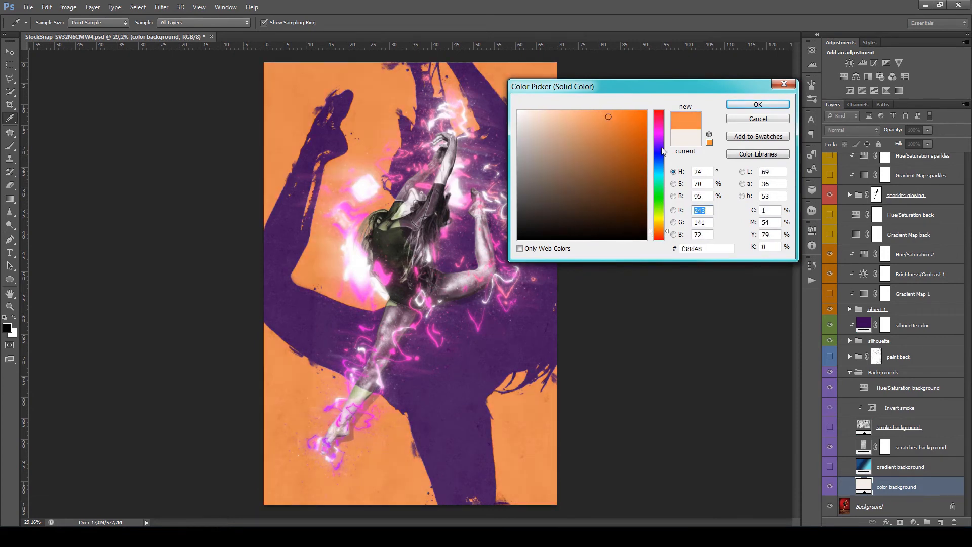
left_click(743, 107)
Step: Show the gradient background layer, try another gradient angle in its fill settings, and cancel those settings
left_click(829, 467)
double_click(864, 467)
left_click_drag(605, 112, 655, 132)
left_click_drag(607, 183, 606, 182)
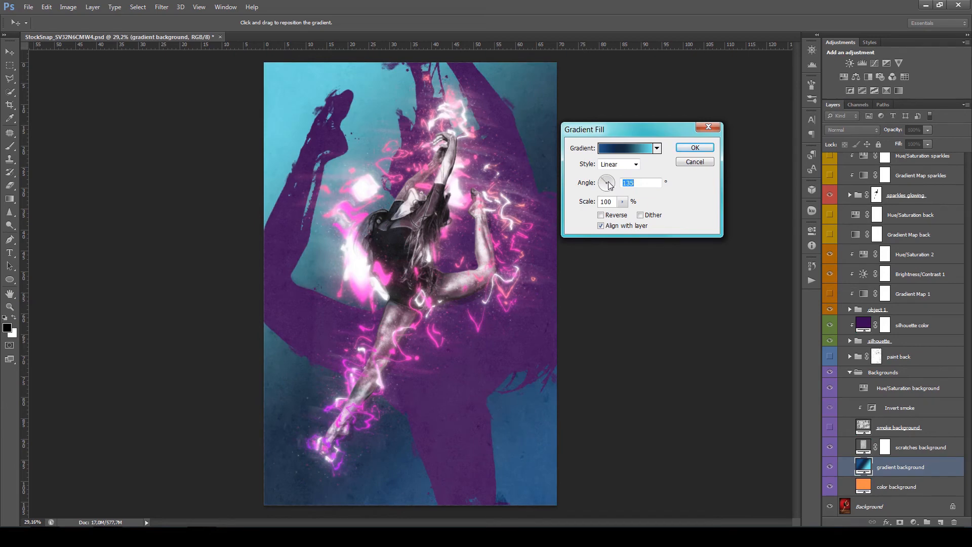
left_click(632, 149)
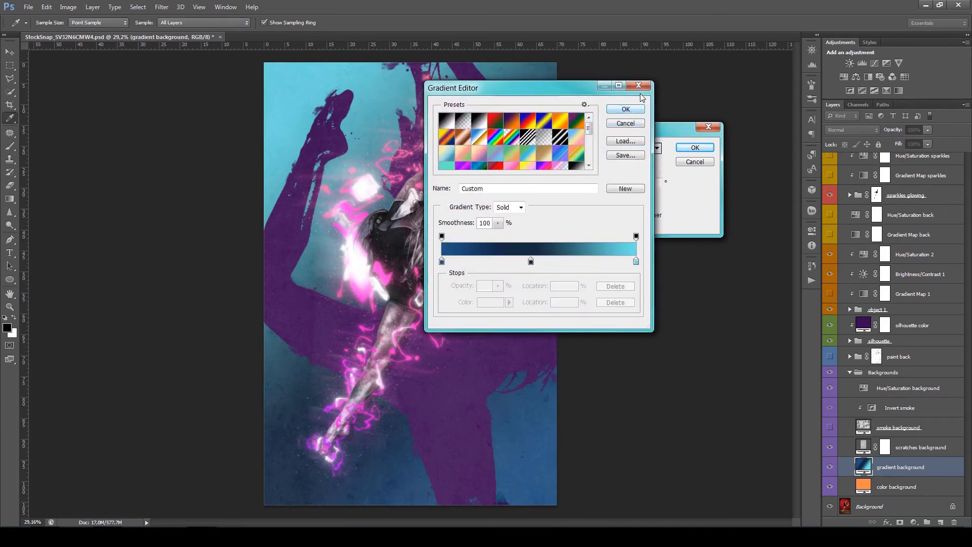
left_click(627, 110)
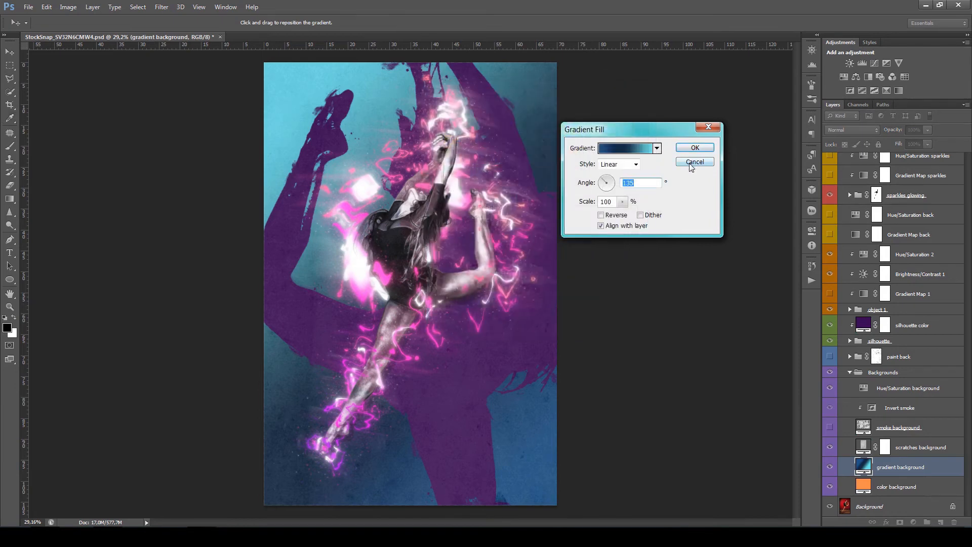
left_click(693, 162)
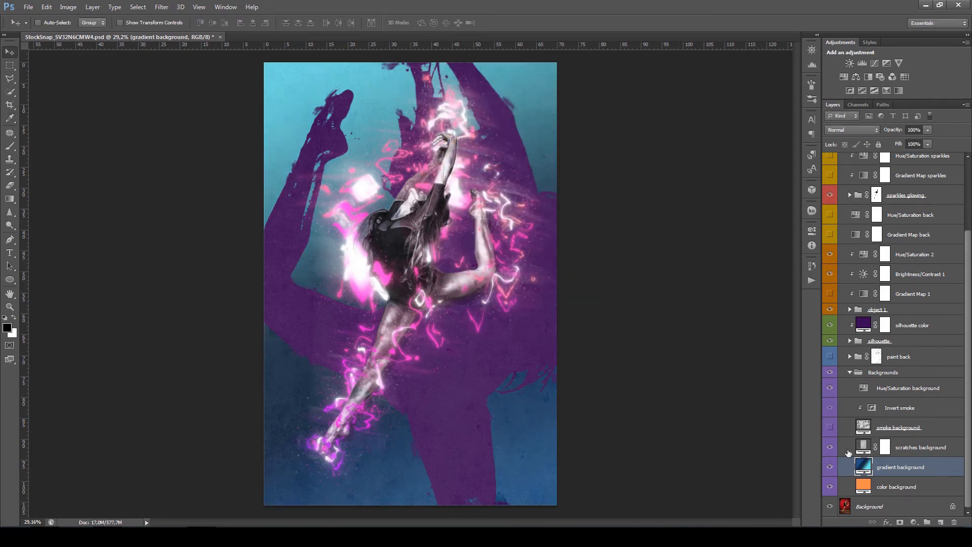
Step: Hide the scratches background layer and show the smoke background layer in the Backgrounds group
left_click(892, 451)
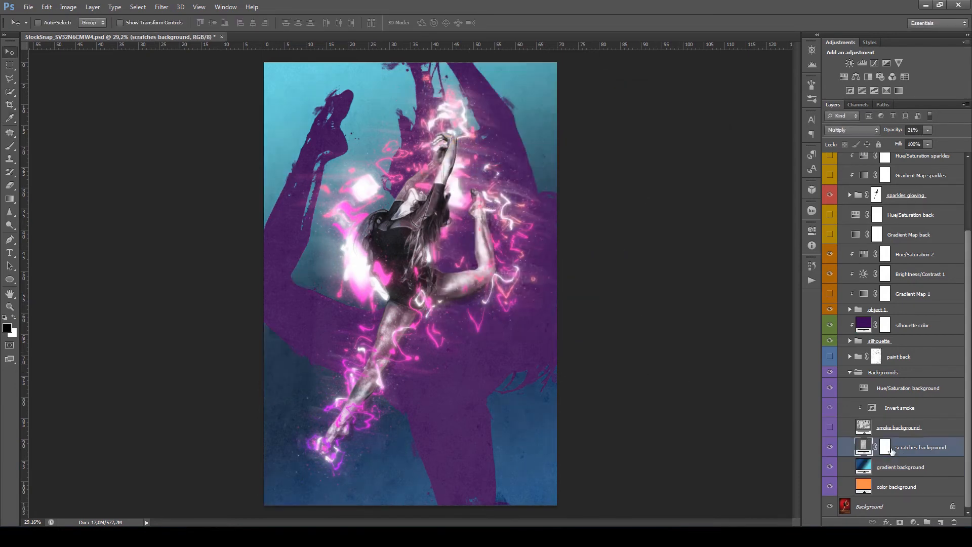
left_click(830, 447)
scroll(309, 212, "up", 7)
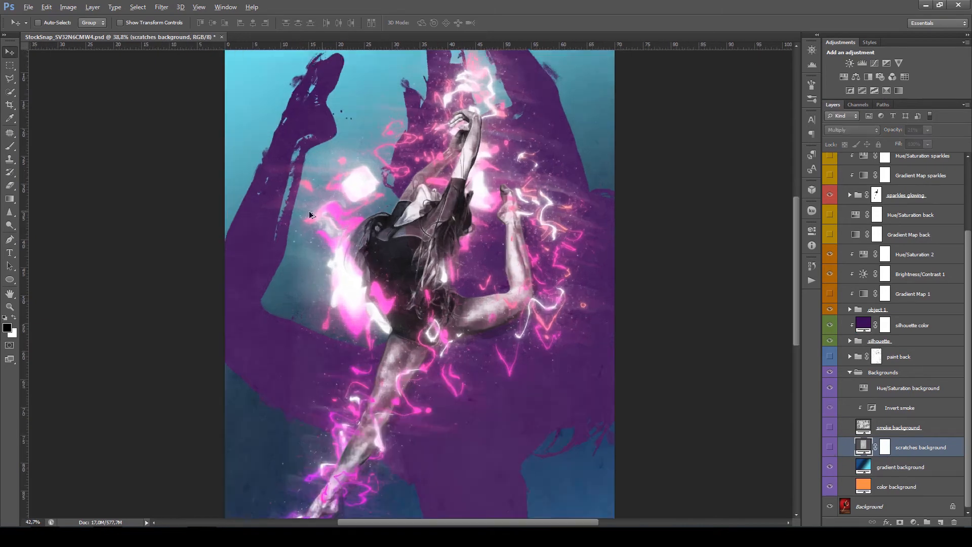
left_click(830, 429)
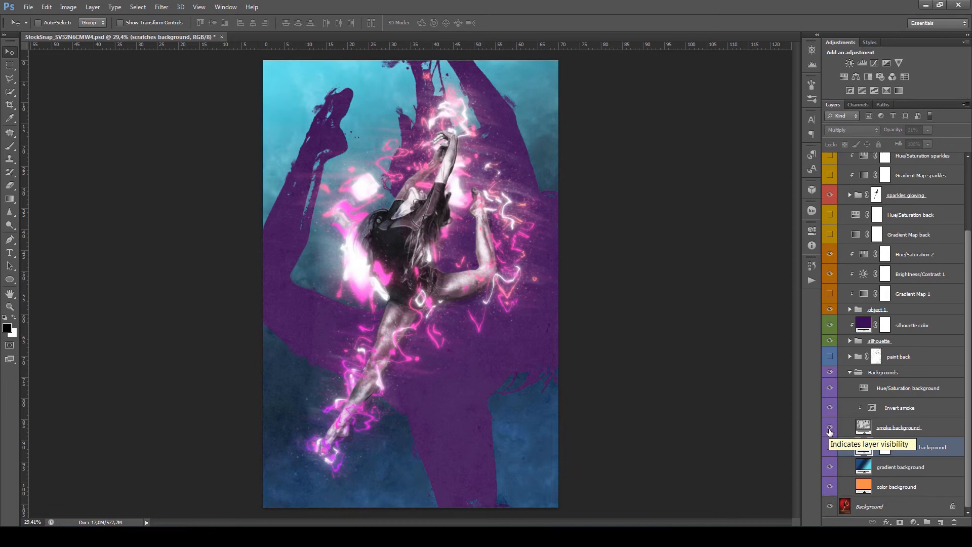
scroll(512, 351, "down", 1)
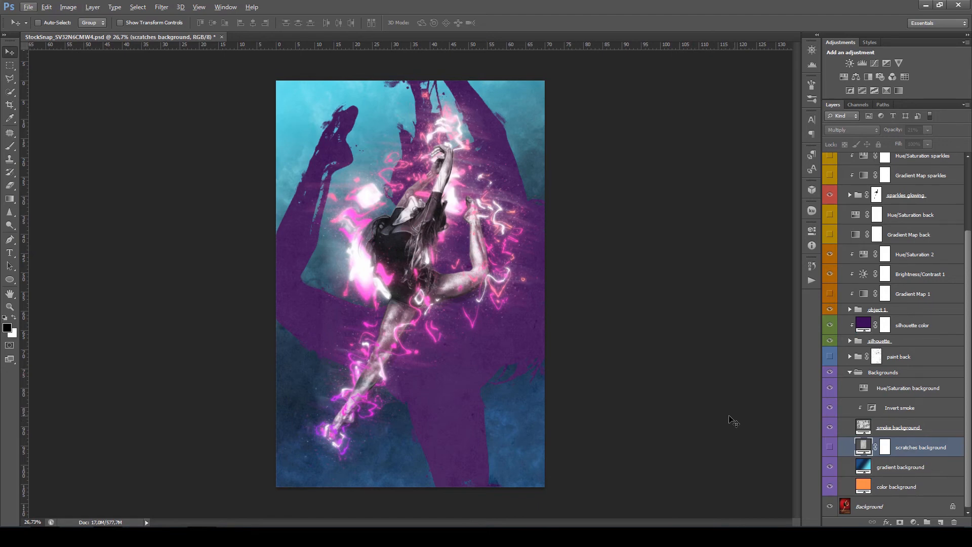
Step: Compare the smoke background with and without the Invert smoke adjustment, leaving that adjustment hidden
left_click(830, 408)
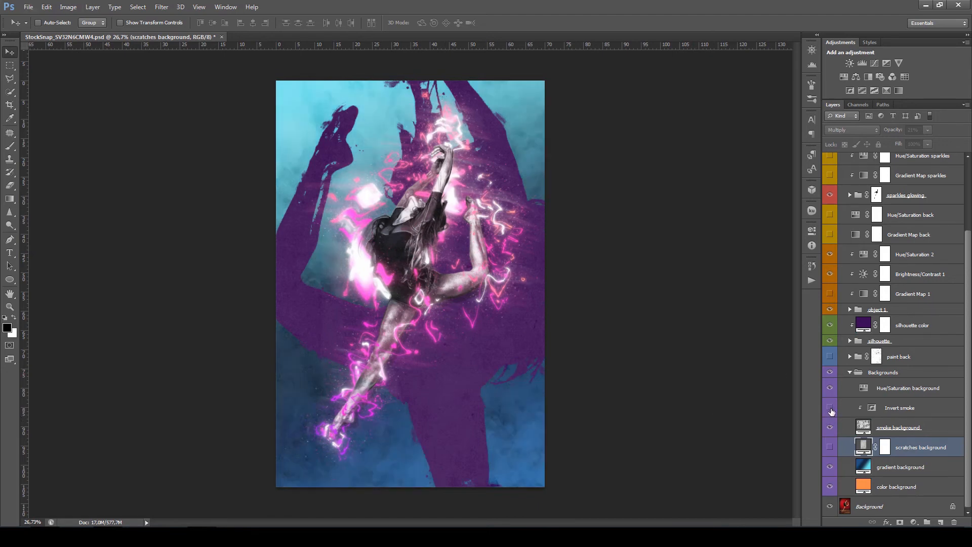
left_click(830, 409)
left_click(830, 408)
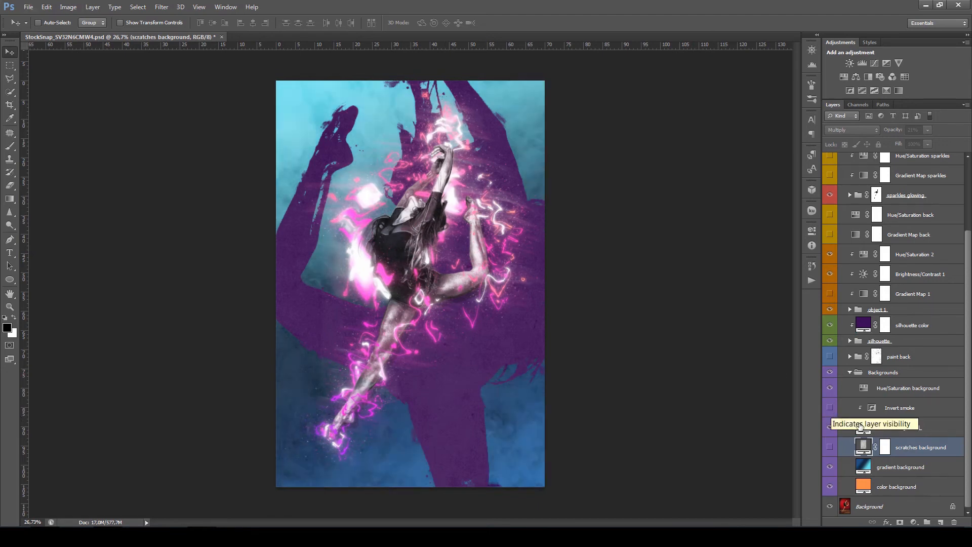
Step: Reposition the smoke background pattern on the canvas and shift the hue of the Hue/Saturation background layer
double_click(863, 428)
left_click_drag(464, 253, 374, 275)
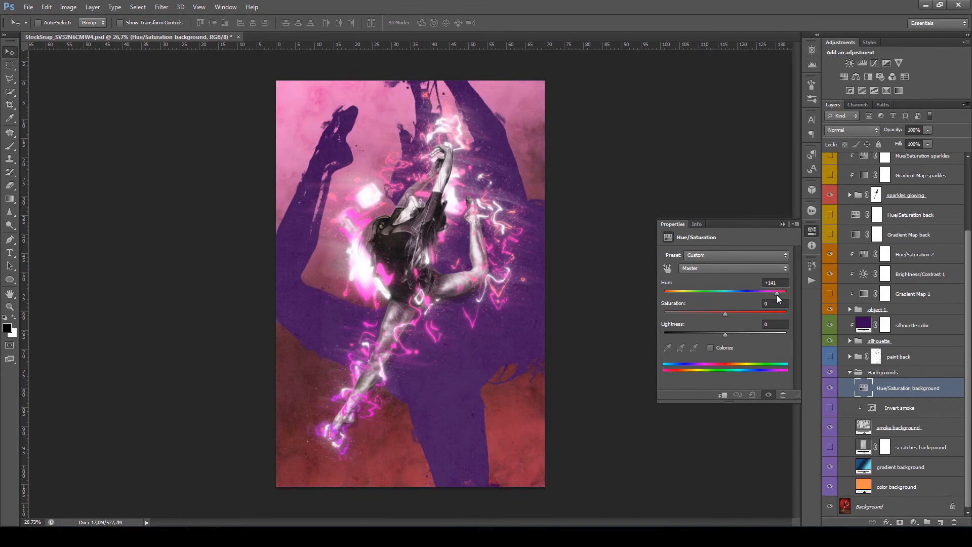
left_click_drag(777, 295, 719, 292)
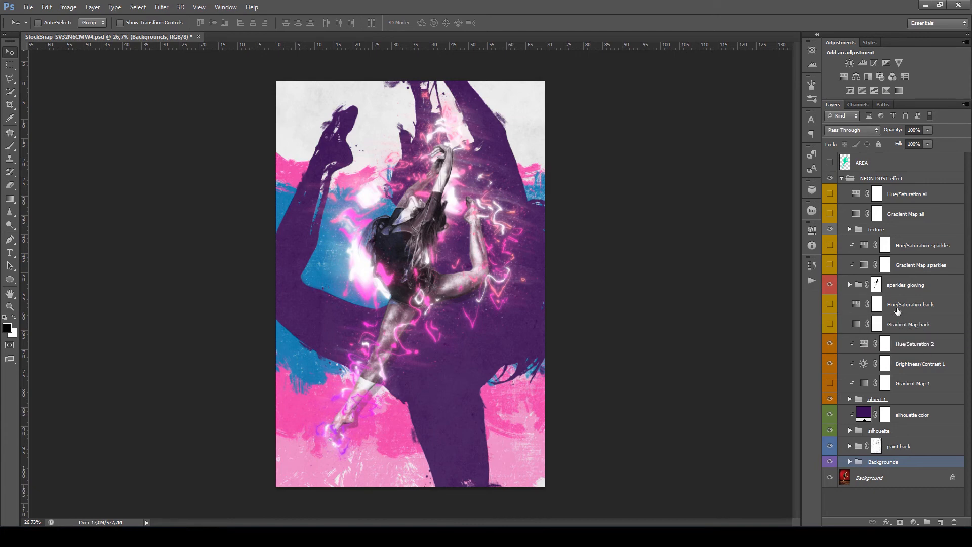
Step: Show the Gradient Map back and Hue/Saturation back adjustments, and set the Hue/Saturation back hue to -1
left_click(841, 324)
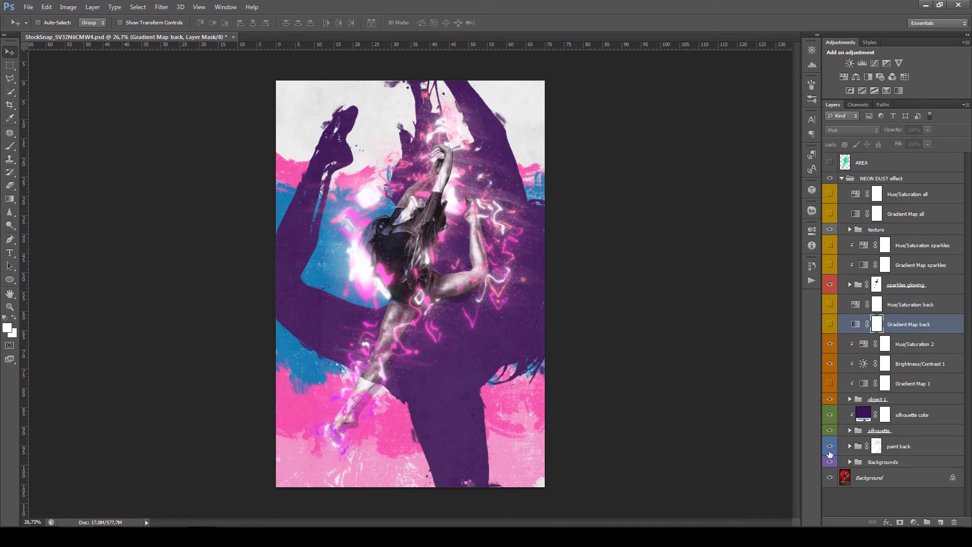
double_click(856, 304)
mouse_move(726, 291)
left_mouse_down()
mouse_move(762, 294)
mouse_move(725, 297)
left_mouse_up()
left_click(830, 326)
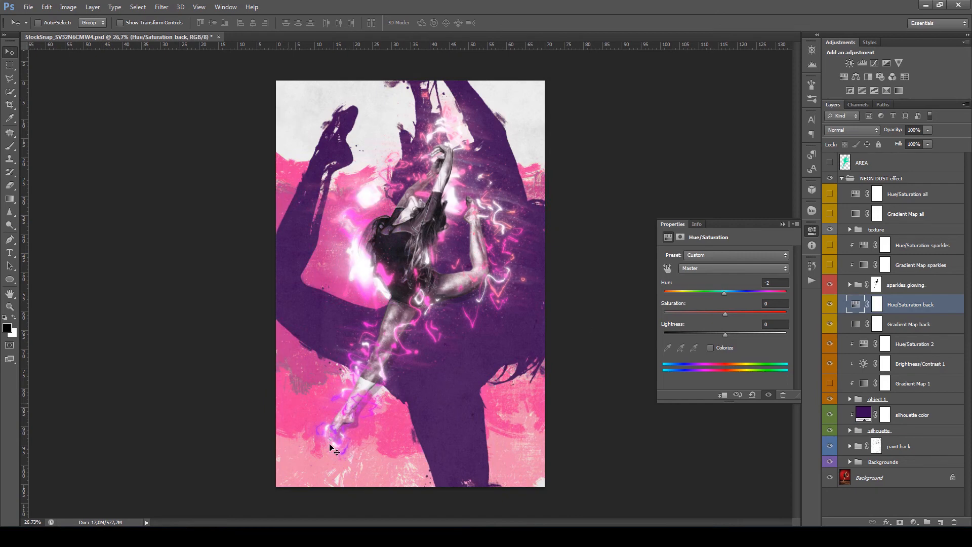
left_click(913, 327)
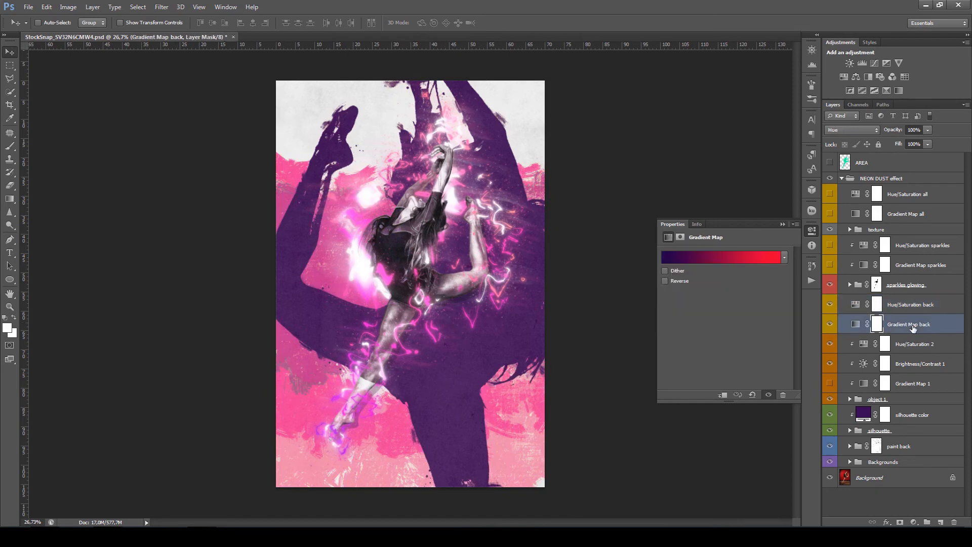
left_click(855, 305)
left_click(725, 296)
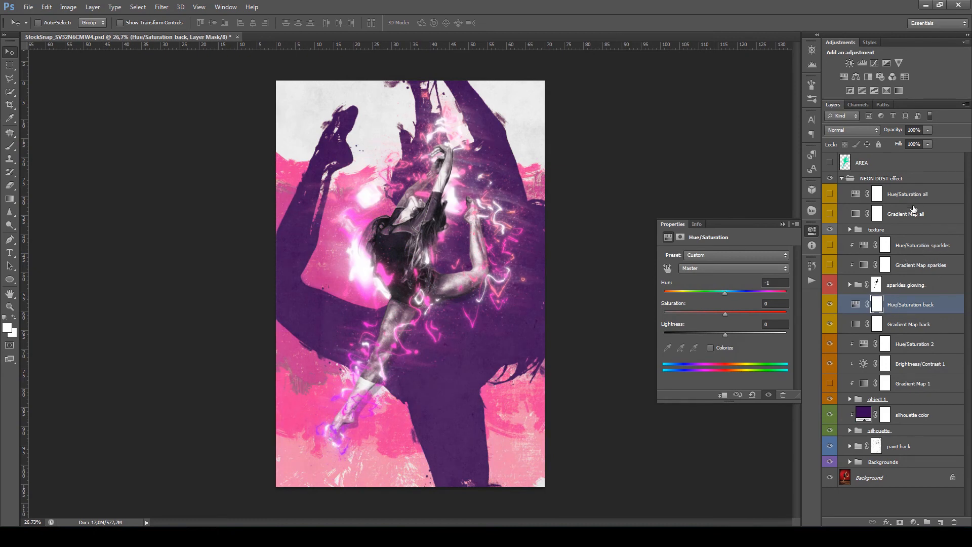
left_click(783, 224)
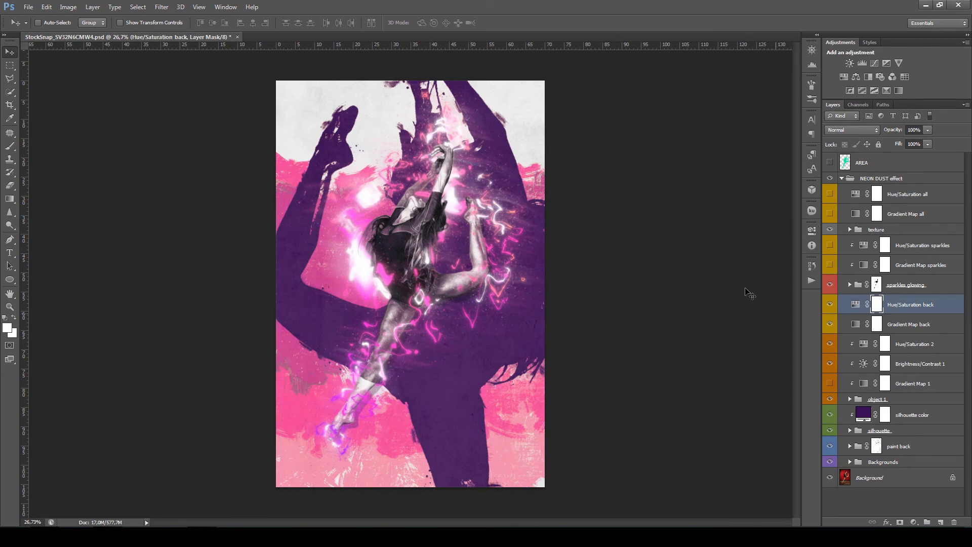
Step: Hide the Gradient Map back and Hue/Saturation back layers, and set the Hue/Saturation sparkles hue to -40
left_click(830, 323)
left_click(831, 308)
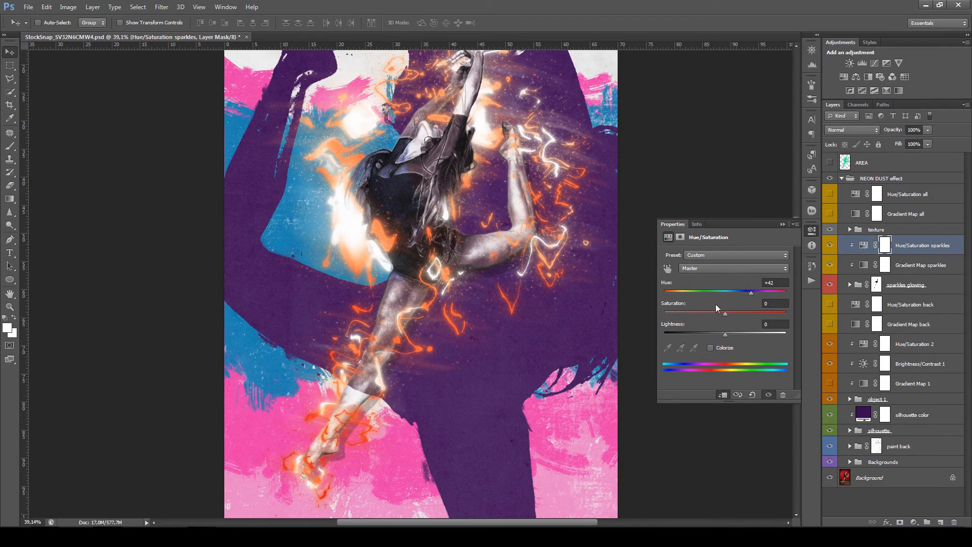
left_click_drag(695, 292, 701, 294)
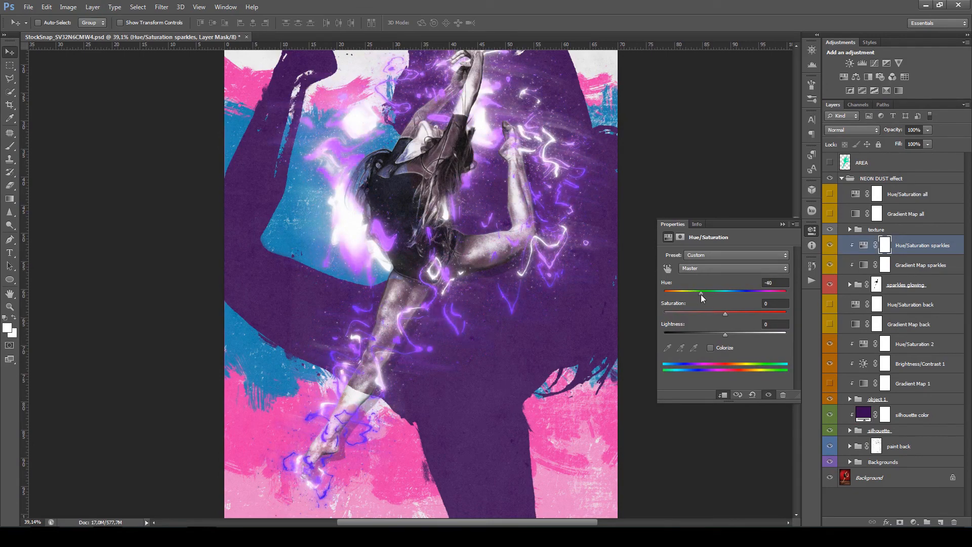
left_click(783, 224)
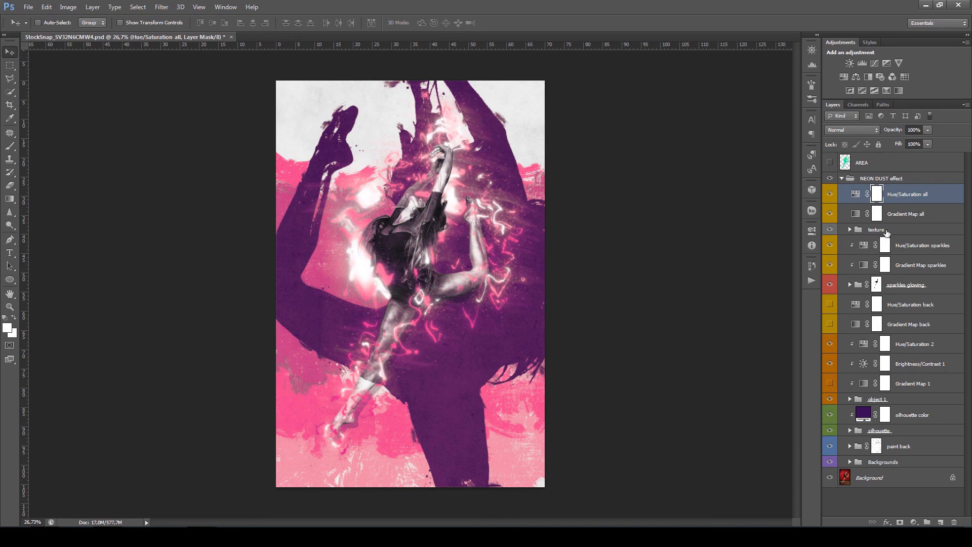
Step: Hide and reshow the texture group to compare the artwork with and without the texture
scroll(439, 267, "up", 2)
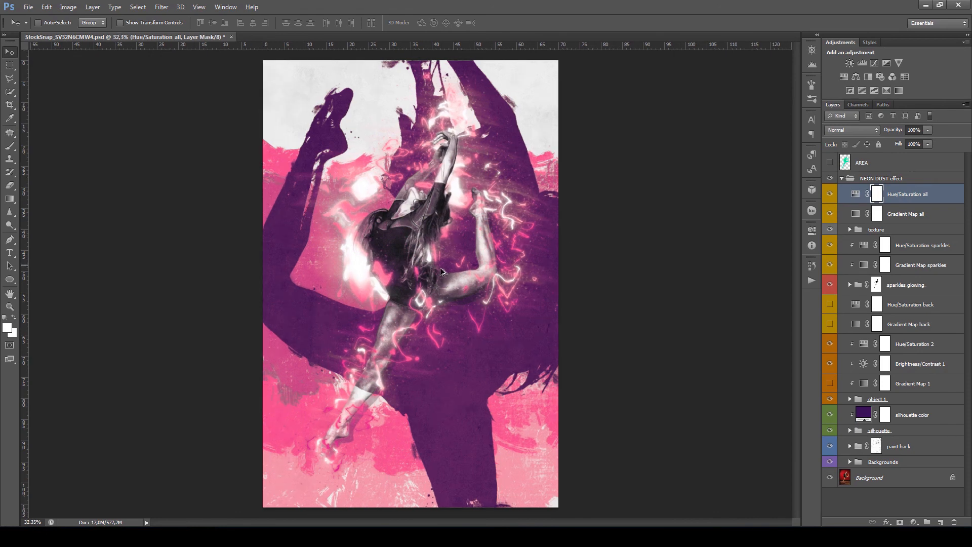
left_click(830, 230)
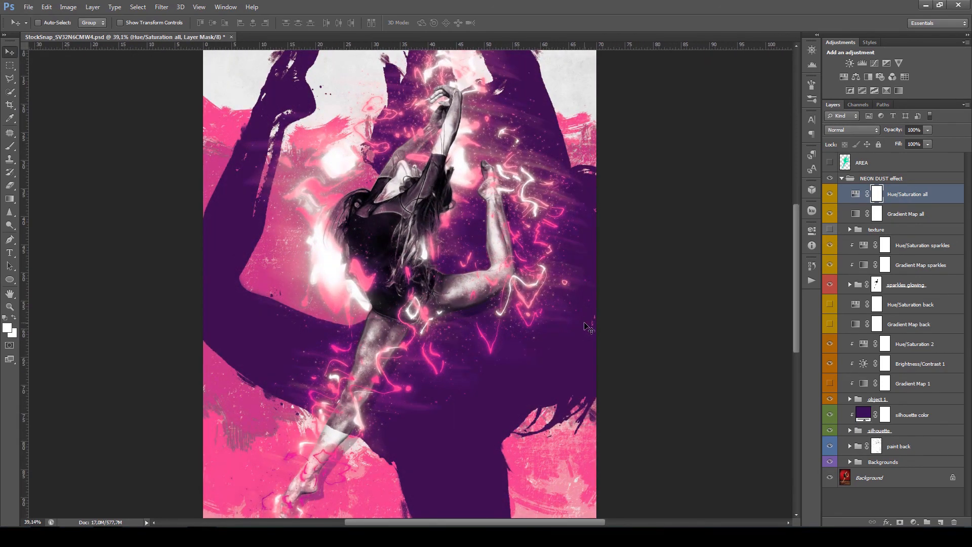
scroll(444, 285, "down", 2)
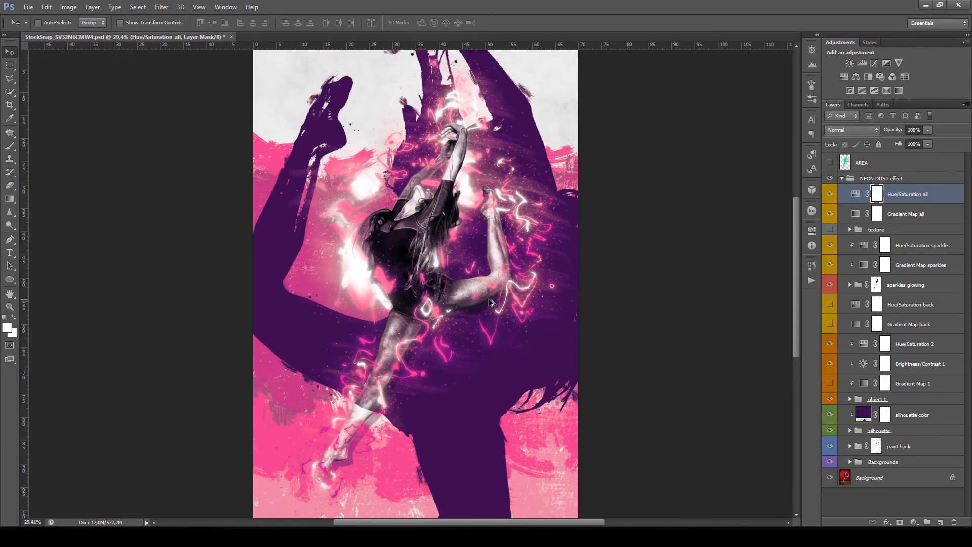
scroll(443, 281, "up", 1)
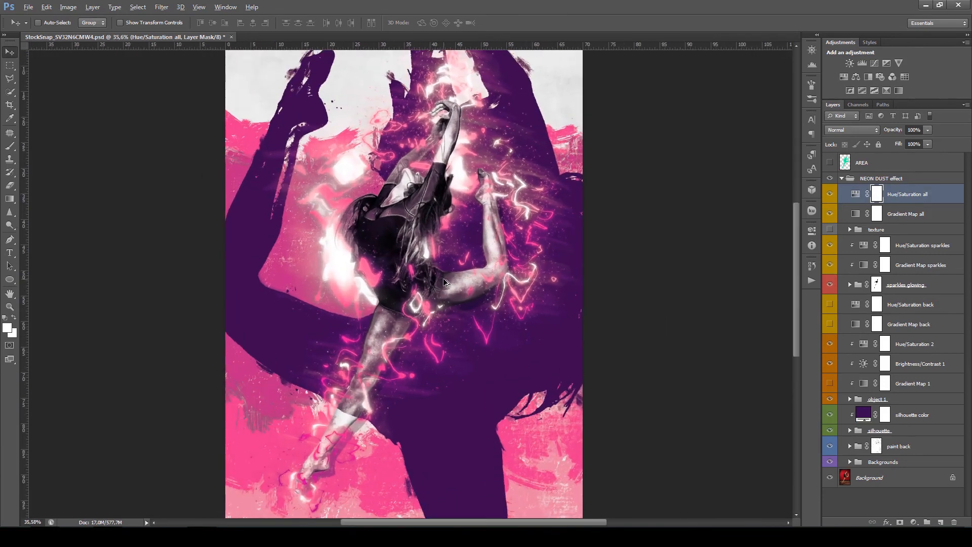
left_click(831, 232)
Step: Lower the opacity of the texture group to 42%
left_click(892, 234)
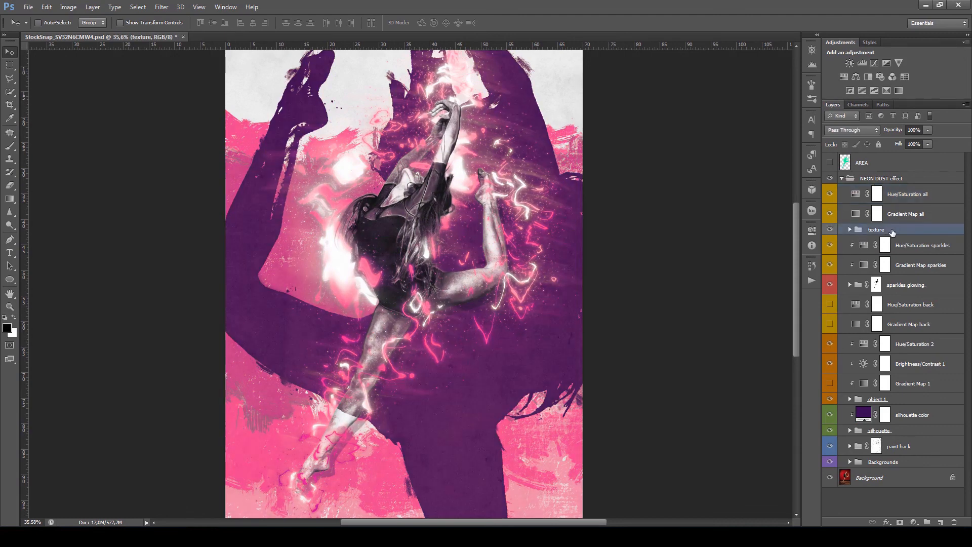
mouse_move(893, 130)
left_mouse_down()
mouse_move(863, 132)
mouse_move(895, 132)
left_mouse_up()
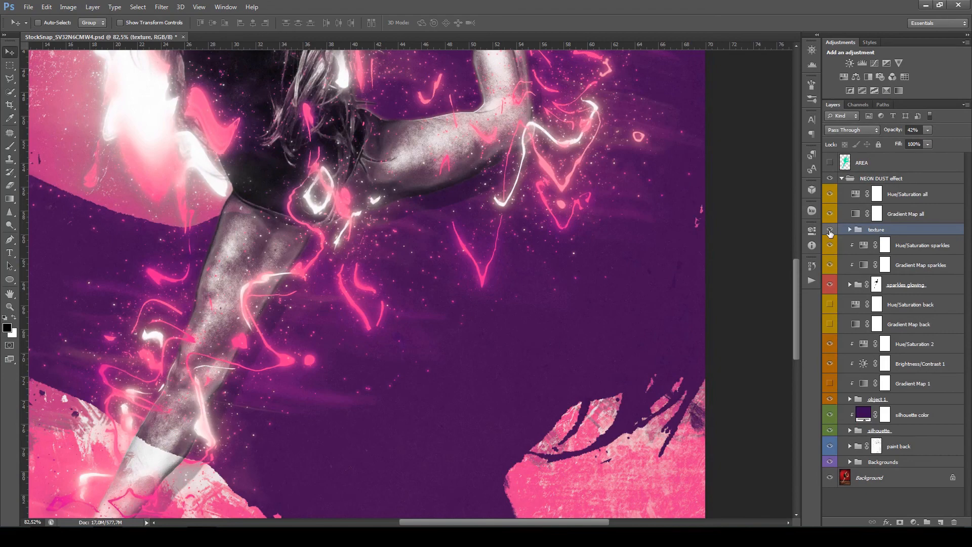
scroll(565, 262, "down", 1)
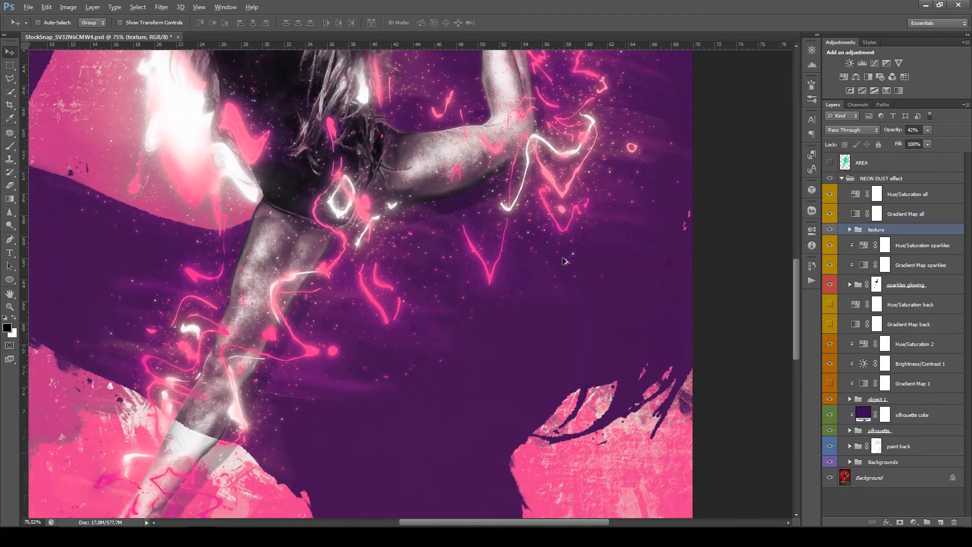
scroll(565, 261, "down", 6)
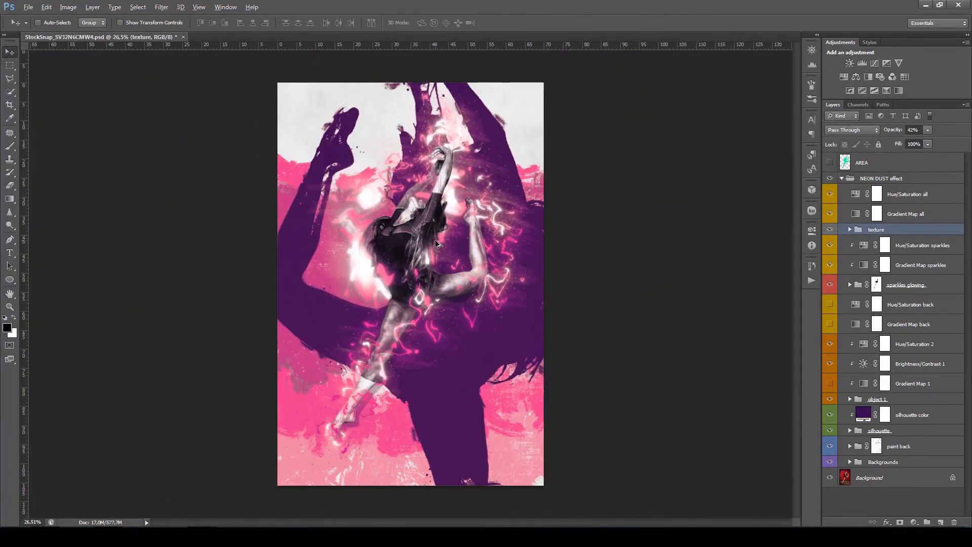
scroll(436, 239, "up", 1)
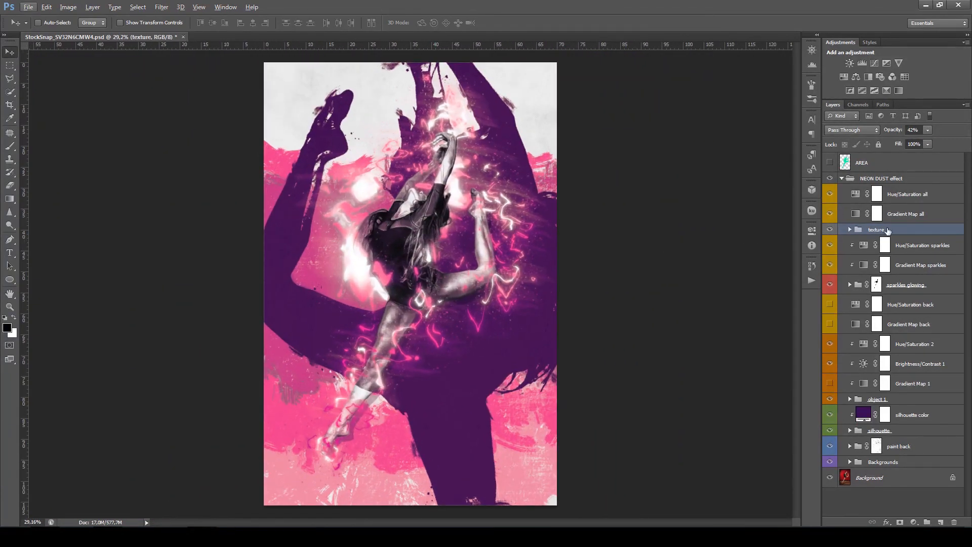
Step: Select the layer mask of the sparkles glowing group
left_click(932, 291)
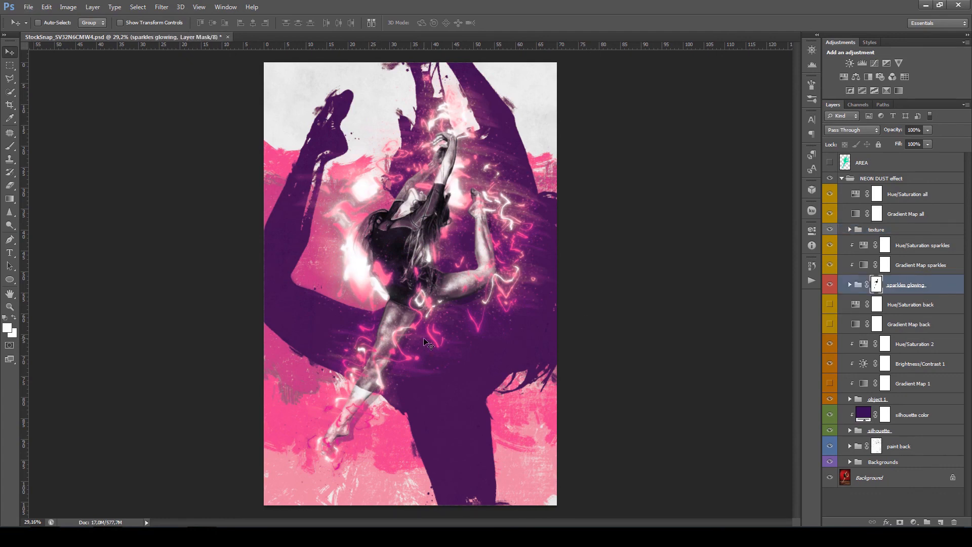